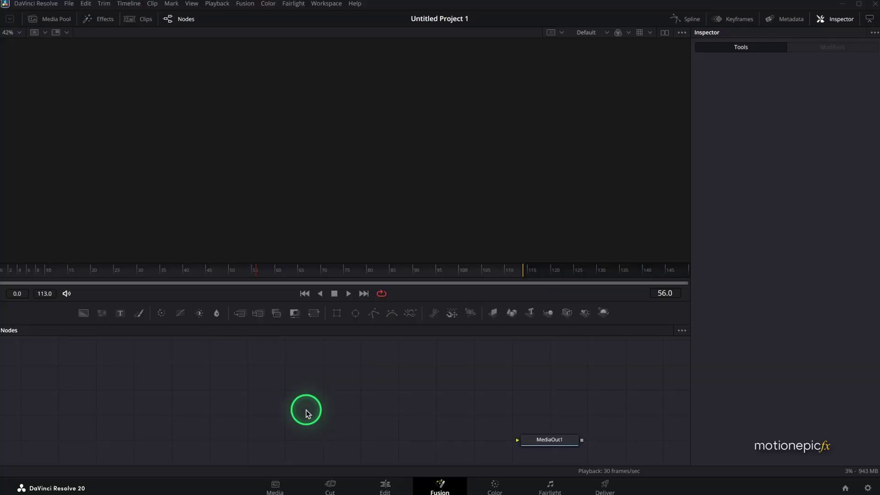
Bring wrld-15.png from the Media Pool into the comp and fit it in the viewer
{"action": "left_click_drag", "start_coordinate": [353, 387], "coordinate": [349, 359]}
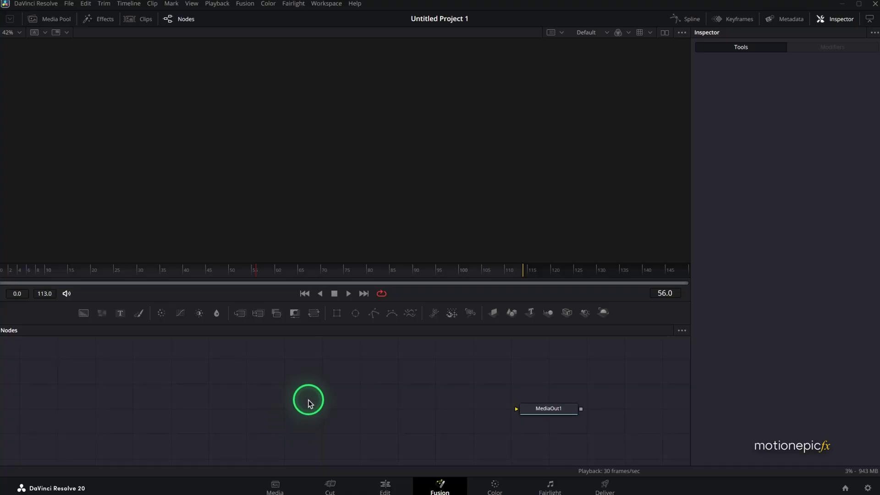
{"action": "left_click_drag", "start_coordinate": [308, 403], "coordinate": [328, 383]}
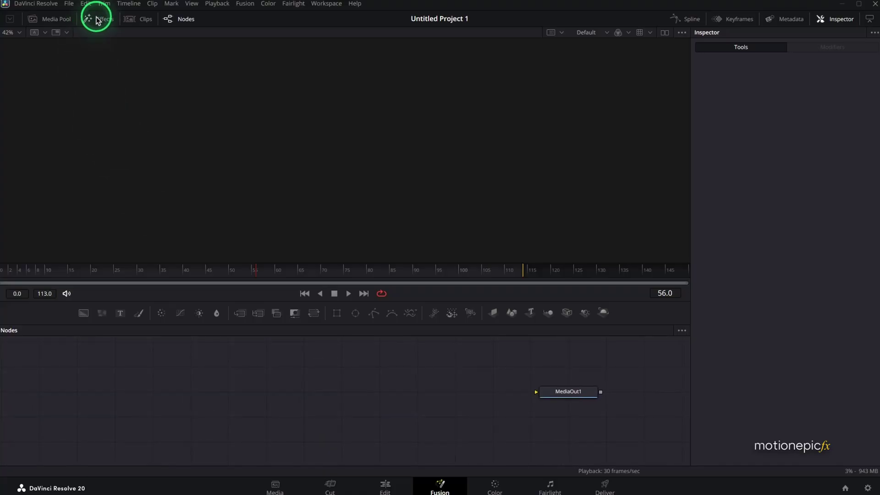
{"action": "left_click", "coordinate": [62, 19]}
{"action": "left_click", "coordinate": [129, 56]}
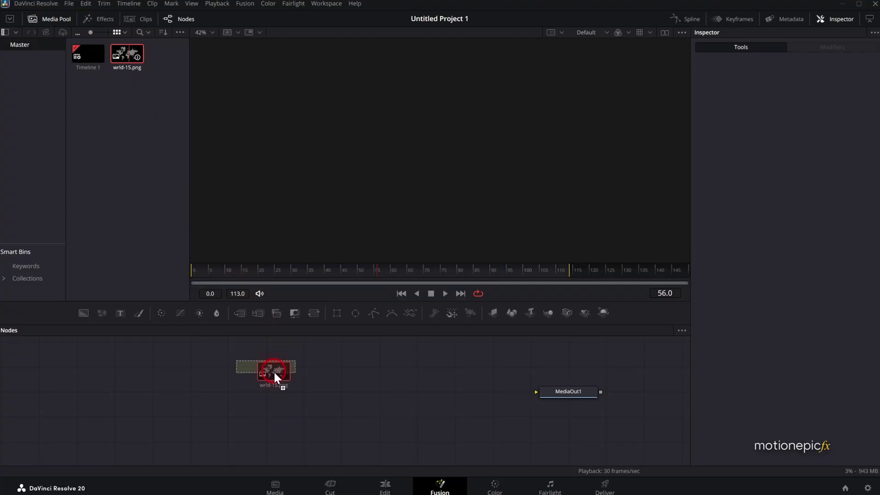
{"action": "left_click_drag", "start_coordinate": [281, 403], "coordinate": [405, 188]}
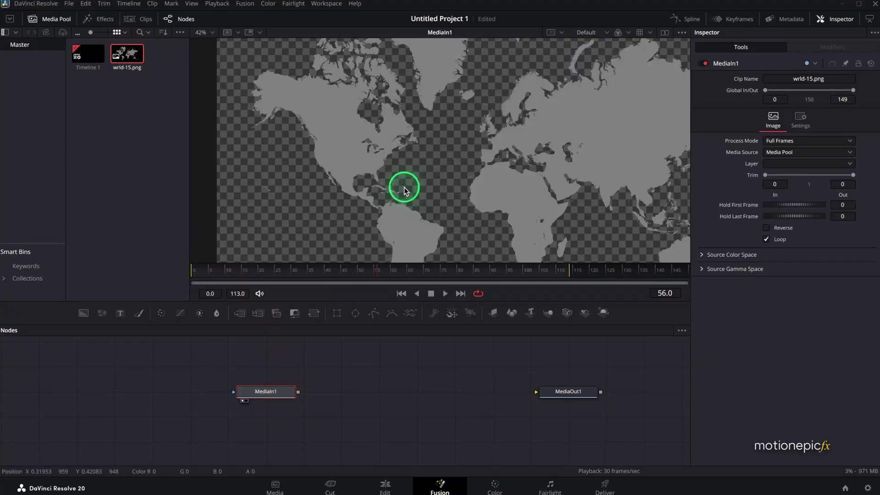
{"action": "left_click", "coordinate": [59, 19]}
{"action": "left_click", "coordinate": [383, 137]}
{"action": "key", "text": "shift+f"}
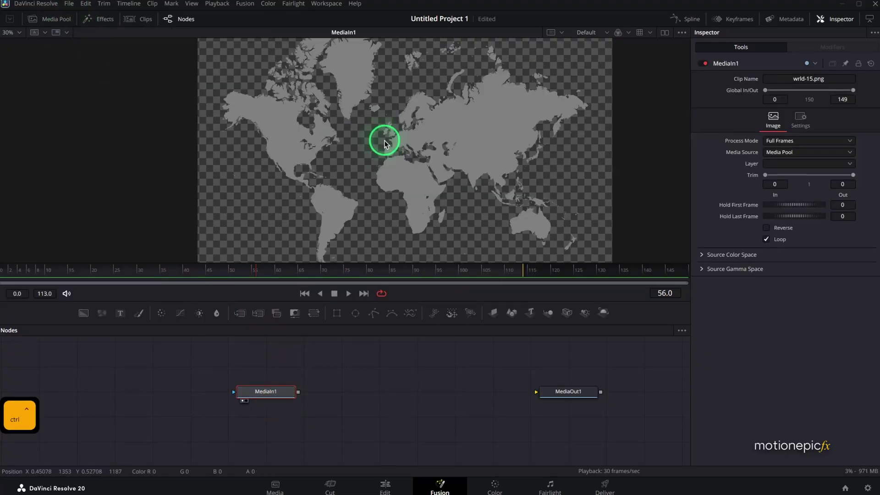
Add a Crop node after MediaIn1 and widen X Size to 2774 to show the whole map
{"action": "left_click", "coordinate": [269, 395], "text": "shift"}
{"action": "key", "text": "shift+space"}
{"action": "type", "text": "crop"}
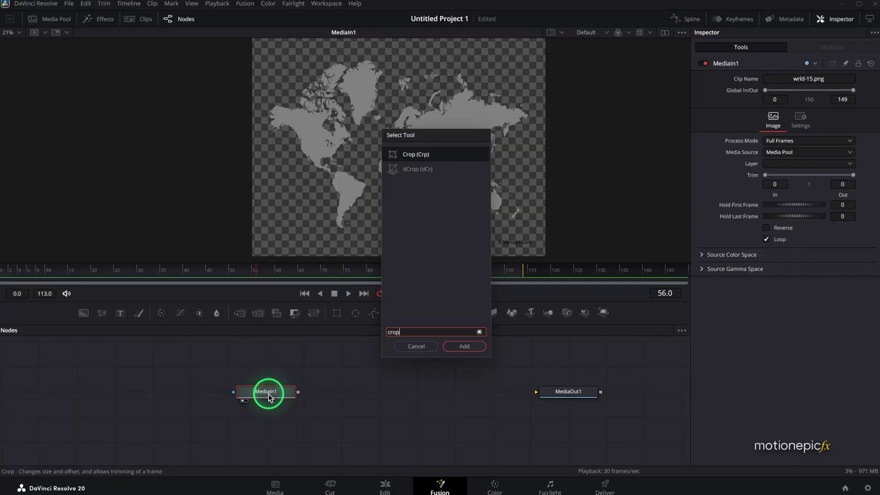
{"action": "key", "text": "Return"}
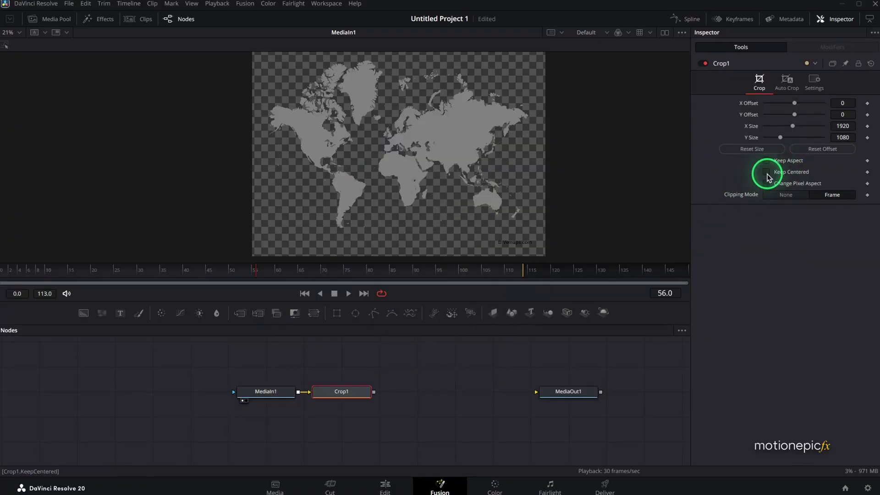
{"action": "left_click_drag", "start_coordinate": [364, 390], "coordinate": [431, 171]}
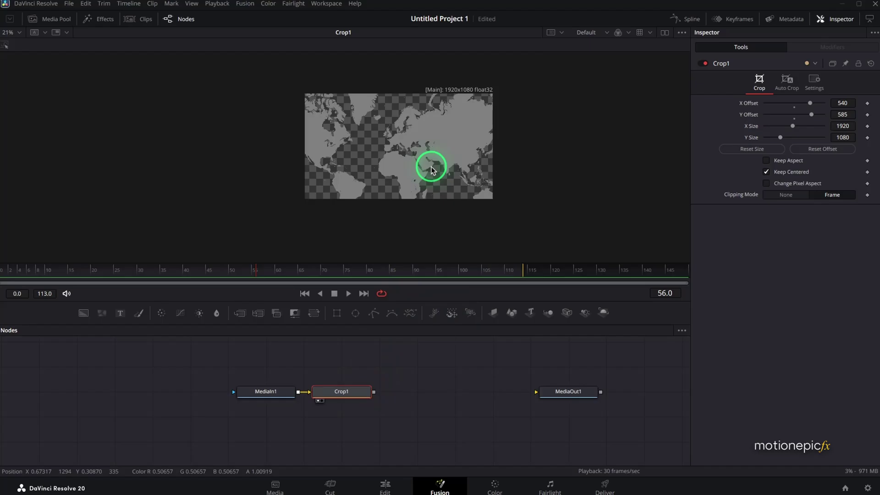
{"action": "mouse_move", "coordinate": [793, 126]}
{"action": "left_mouse_down"}
{"action": "mouse_move", "coordinate": [806, 130]}
{"action": "mouse_move", "coordinate": [782, 138]}
{"action": "mouse_move", "coordinate": [794, 141]}
{"action": "left_mouse_up"}
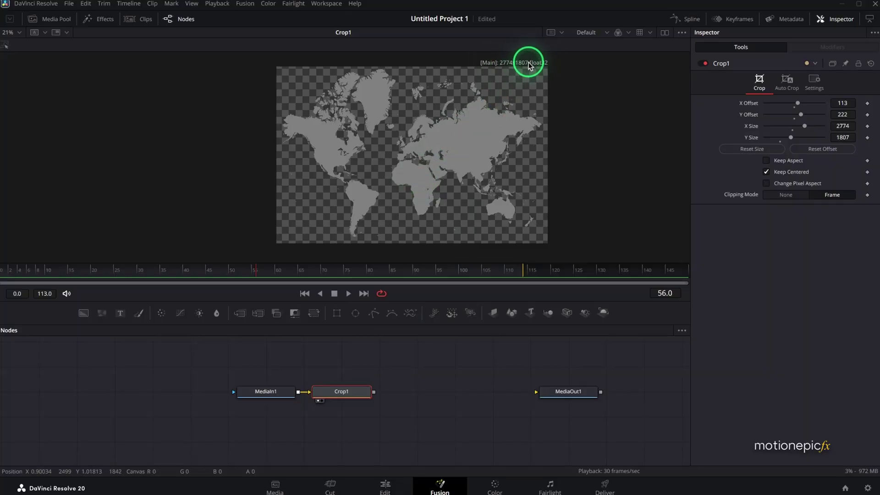
Insert a Dent node after Crop1, set to type Dent 2 with Strength 0.2
{"action": "key", "text": "shift+space"}
{"action": "type", "text": "dent"}
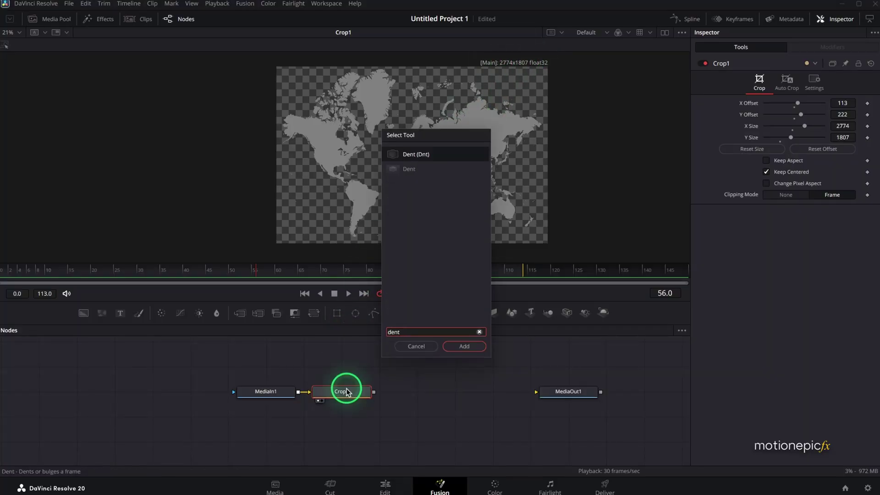
{"action": "key", "text": "Return"}
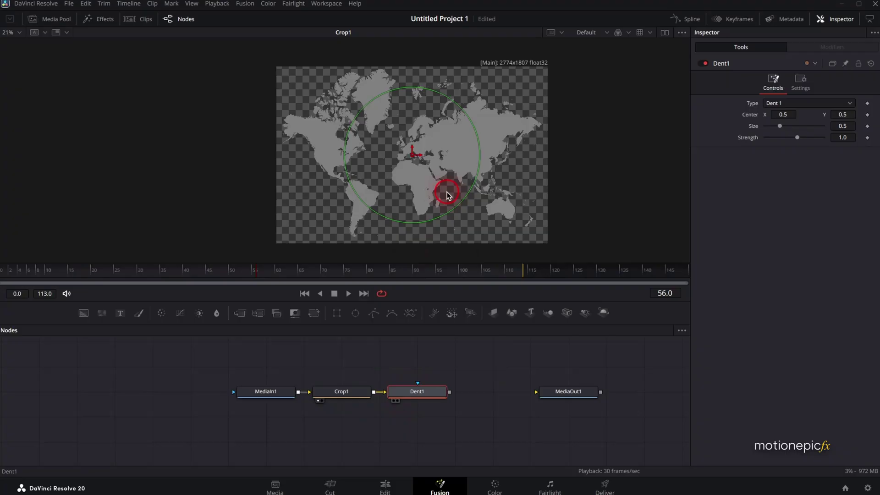
{"action": "key", "text": "1"}
{"action": "left_click", "coordinate": [776, 103]}
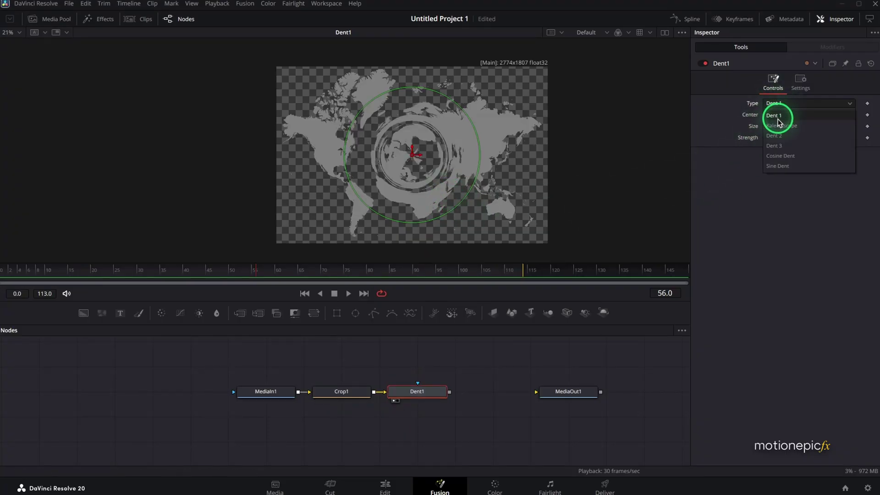
{"action": "left_click", "coordinate": [775, 136]}
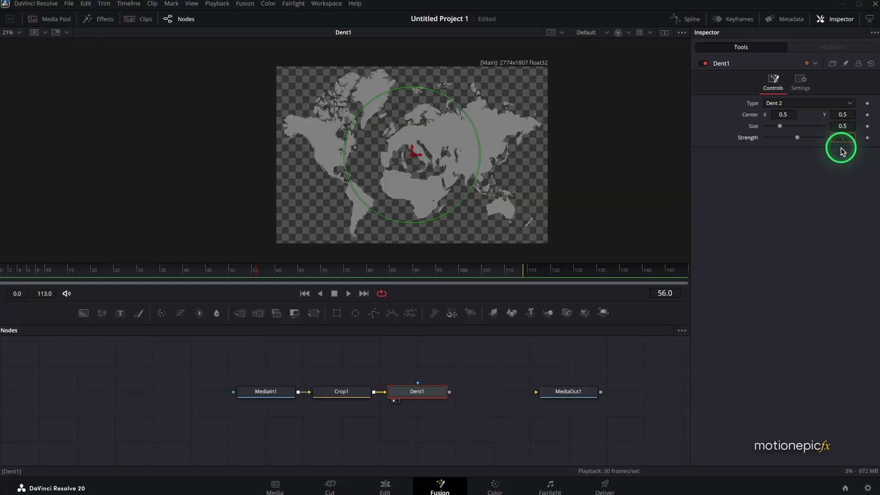
{"action": "type", "text": "0.2"}
{"action": "key", "text": "Return"}
{"action": "left_click_drag", "start_coordinate": [398, 403], "coordinate": [392, 369]}
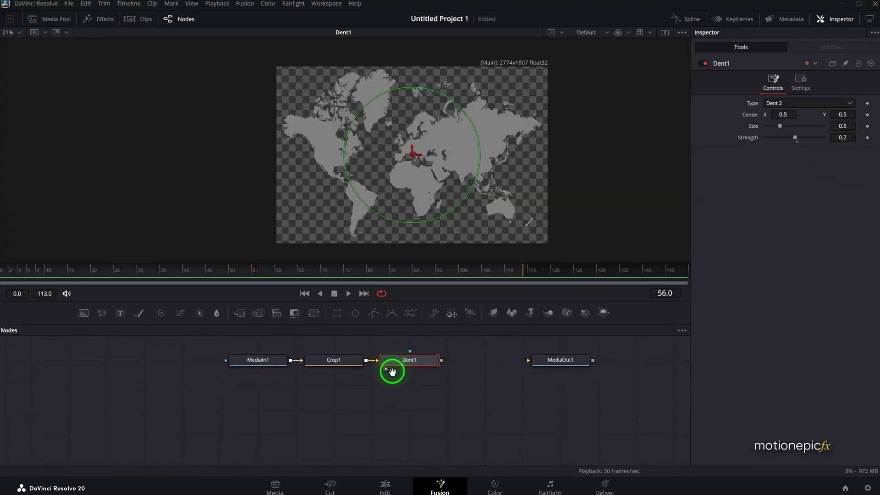
Add Background1 after Dent1 and set its colour to khaki (RGB 170, 170, 127)
{"action": "left_click_drag", "start_coordinate": [591, 368], "coordinate": [630, 368]}
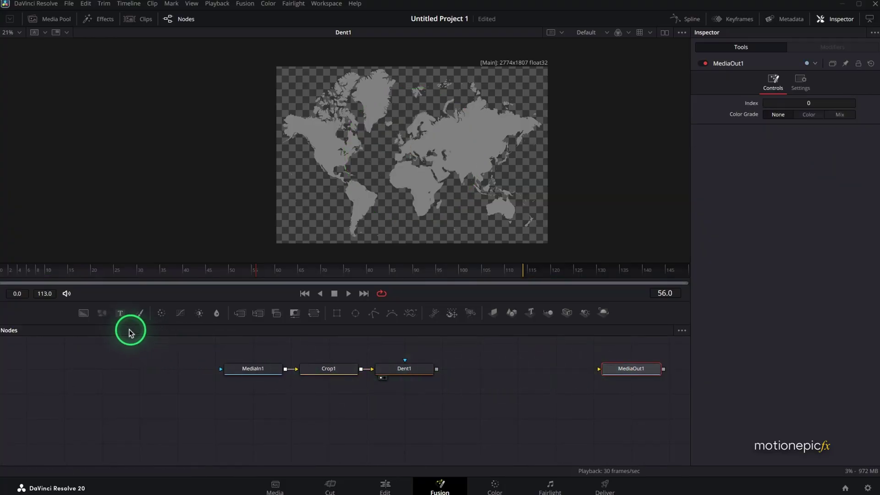
{"action": "left_click_drag", "start_coordinate": [83, 313], "coordinate": [442, 167]}
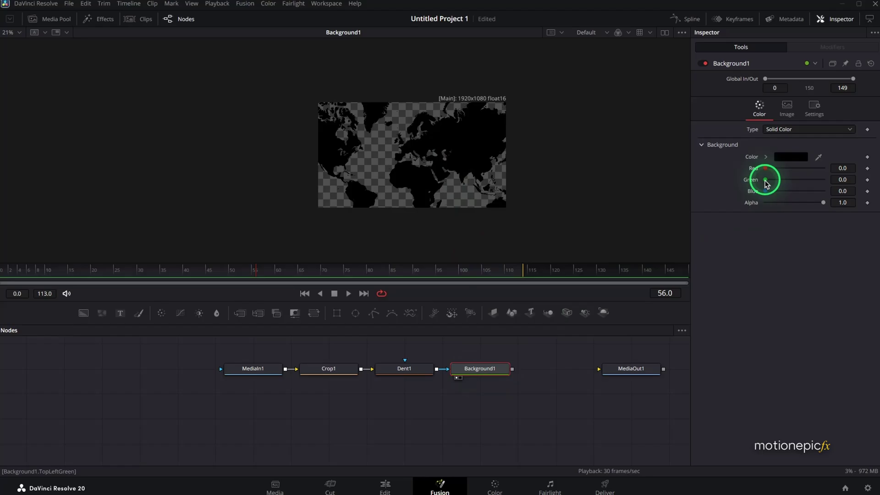
{"action": "left_click_drag", "start_coordinate": [765, 179], "coordinate": [807, 180]}
{"action": "left_click", "coordinate": [783, 157]}
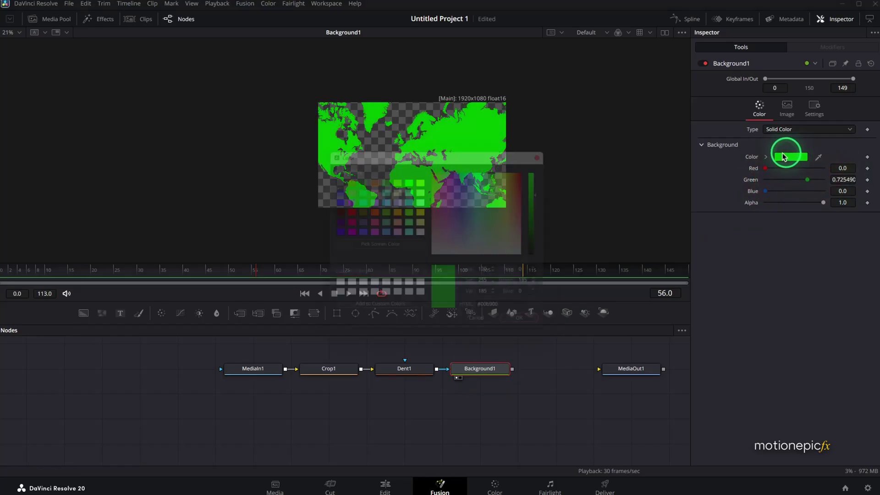
{"action": "left_click", "coordinate": [396, 188]}
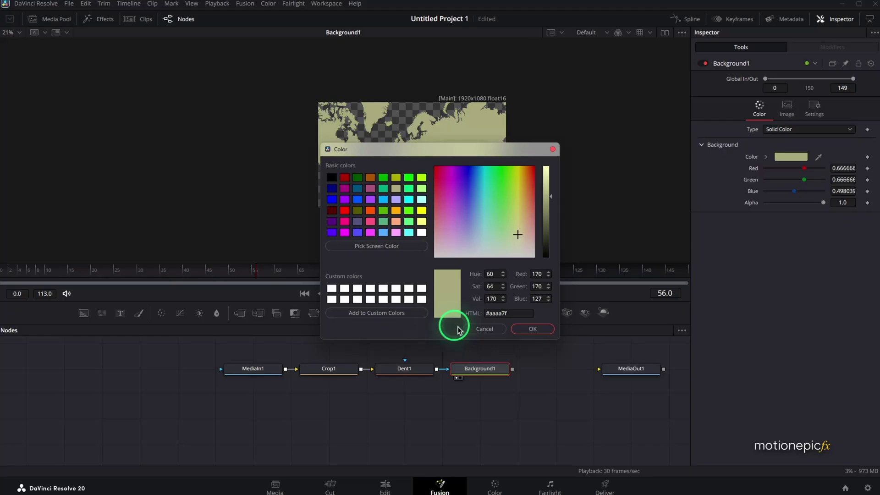
{"action": "left_click", "coordinate": [522, 328]}
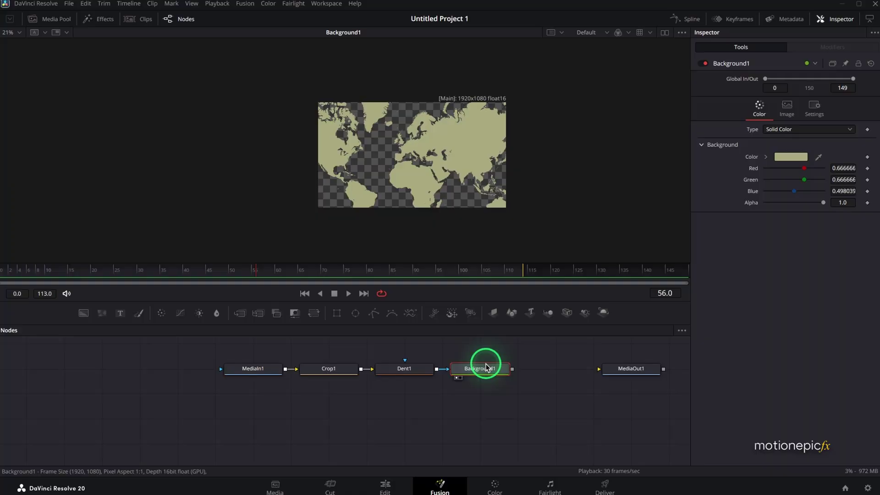
Add a Transform node (xf) after Background1 and shrink the map to about 0.72
{"action": "key", "text": "shift"}
{"action": "key", "text": "shift+space"}
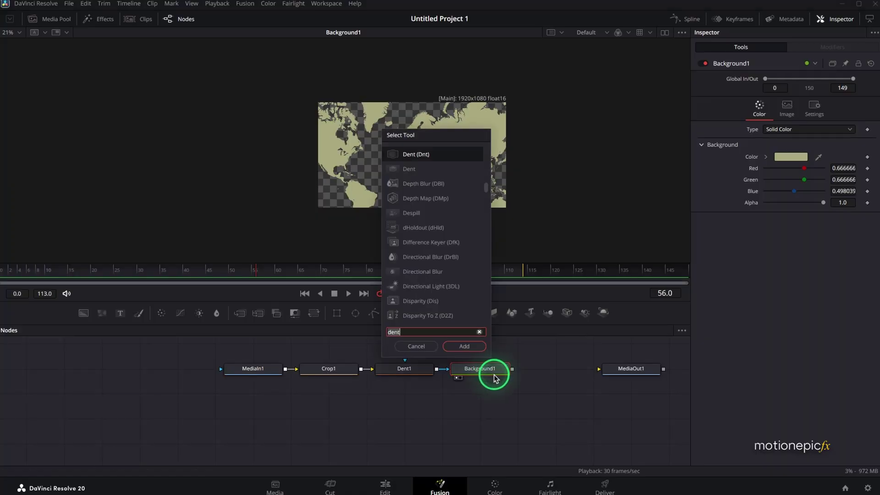
{"action": "type", "text": "xf"}
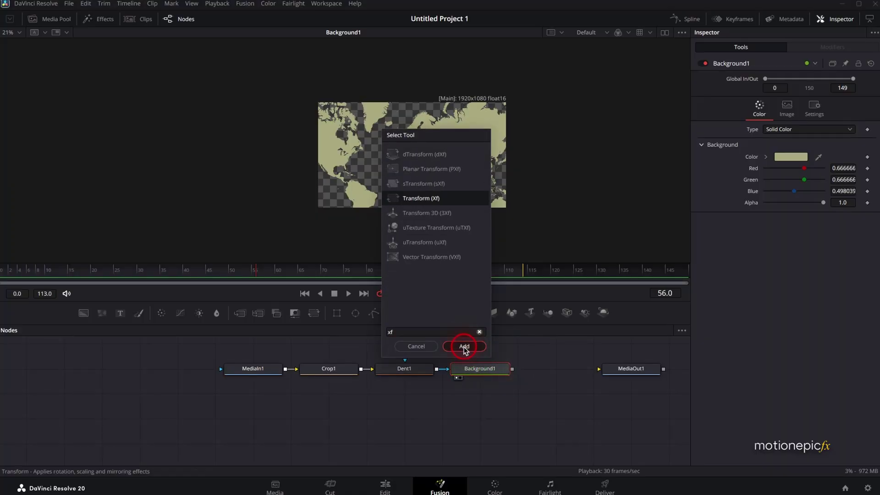
{"action": "left_click", "coordinate": [464, 346]}
{"action": "left_click_drag", "start_coordinate": [645, 374], "coordinate": [646, 425]}
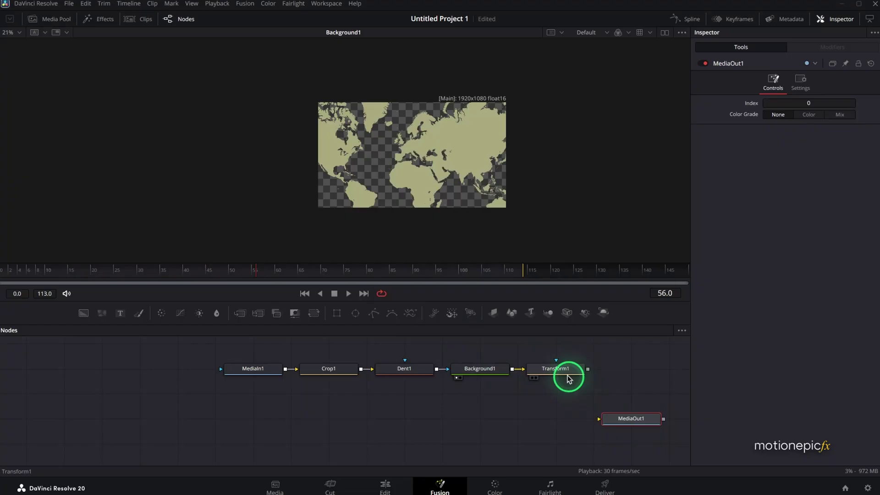
{"action": "left_click", "coordinate": [568, 379]}
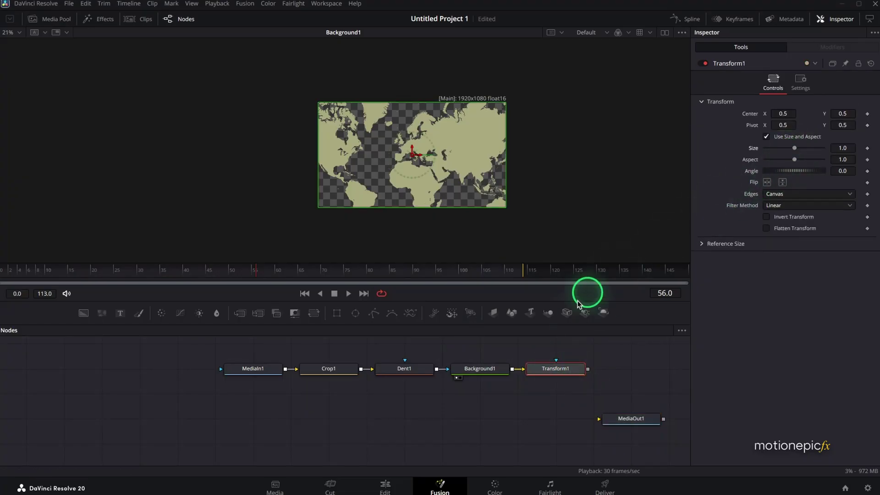
{"action": "left_click_drag", "start_coordinate": [568, 368], "coordinate": [477, 181]}
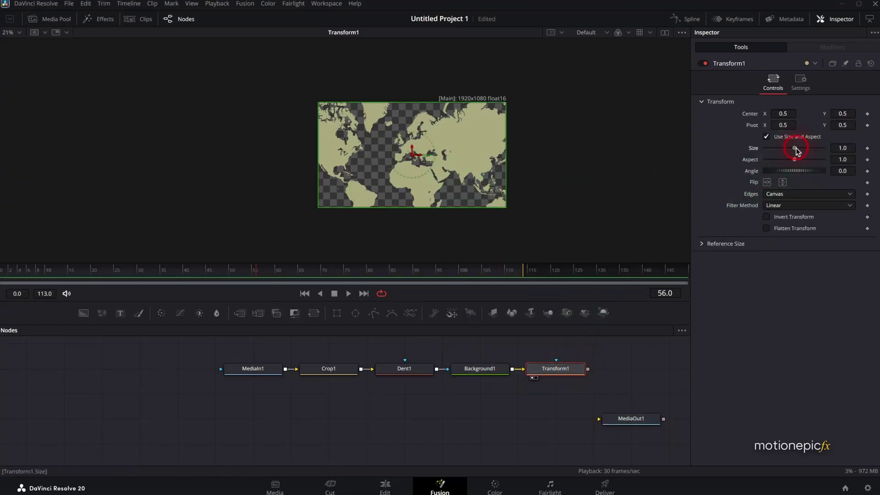
{"action": "left_click_drag", "start_coordinate": [796, 149], "coordinate": [787, 149]}
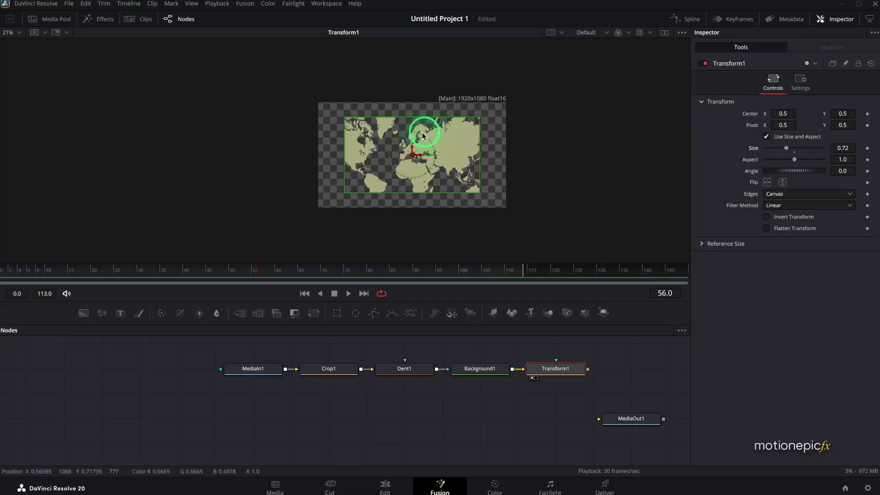
Move Transform1 between Dent1 and Background1 and reduce its Size to 0.56
{"action": "key", "text": "ctrl"}
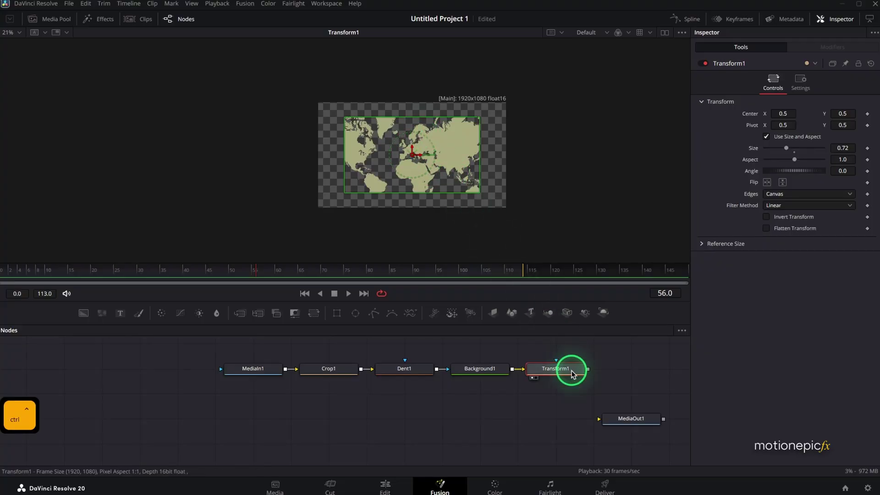
{"action": "key", "text": "ctrl+x"}
{"action": "left_click", "coordinate": [416, 370]}
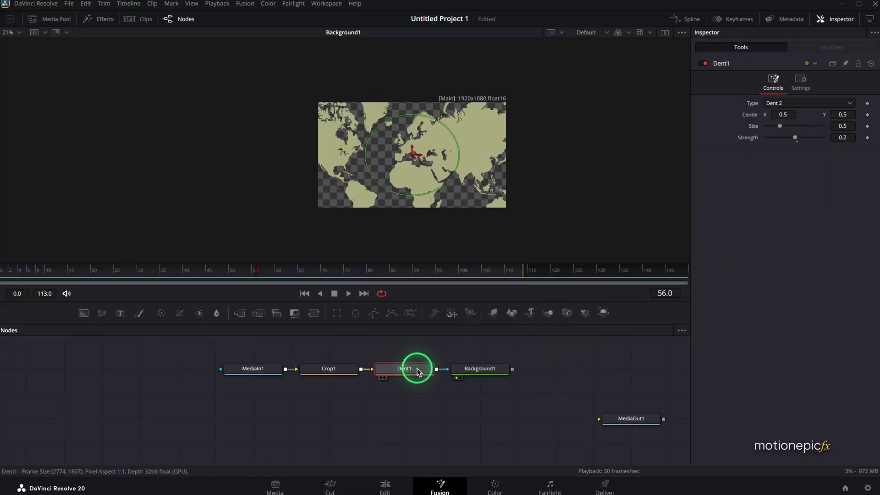
{"action": "key", "text": "ctrl"}
{"action": "key", "text": "ctrl+v"}
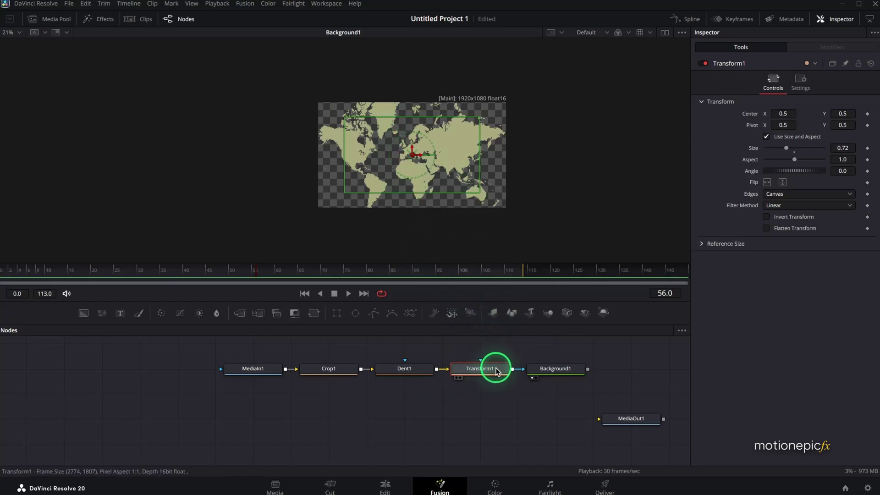
{"action": "left_click_drag", "start_coordinate": [786, 149], "coordinate": [782, 151]}
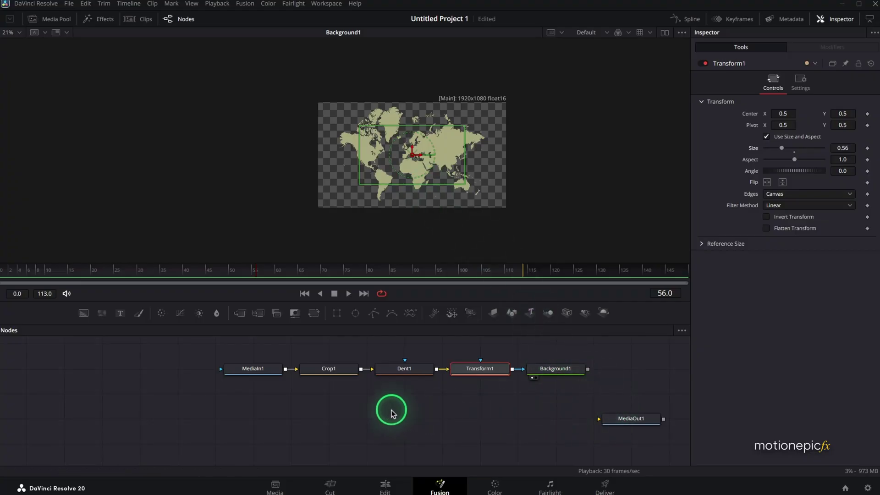
Add a second Background merged with the map through Merge1 and make it pure blue
{"action": "left_click_drag", "start_coordinate": [84, 313], "coordinate": [168, 372]}
{"action": "left_click_drag", "start_coordinate": [456, 411], "coordinate": [589, 370]}
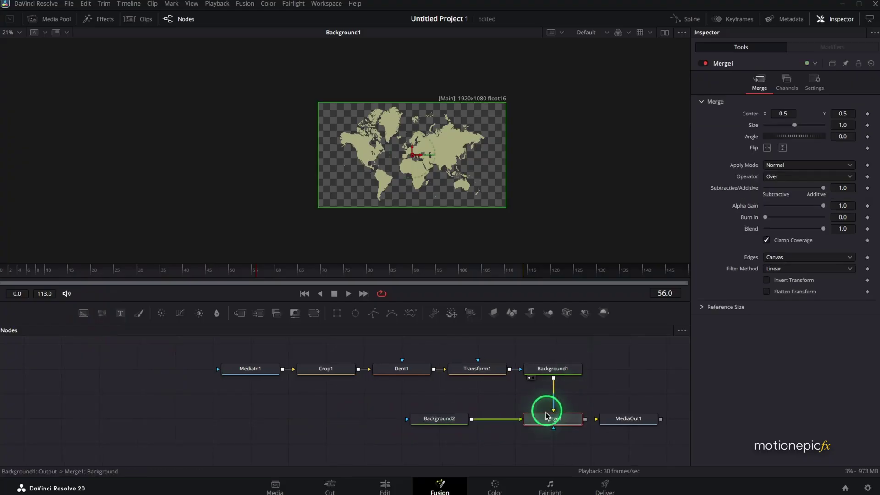
{"action": "left_click_drag", "start_coordinate": [544, 416], "coordinate": [430, 198]}
{"action": "key", "text": "ctrl"}
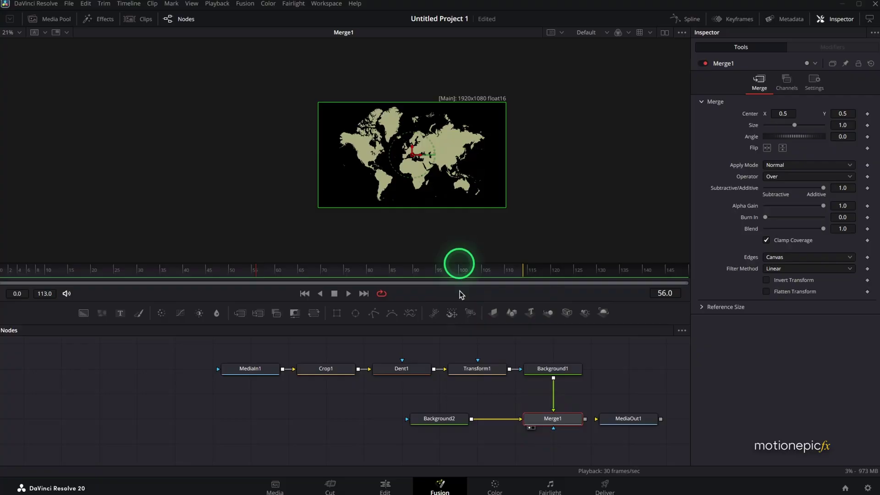
{"action": "left_click", "coordinate": [447, 418]}
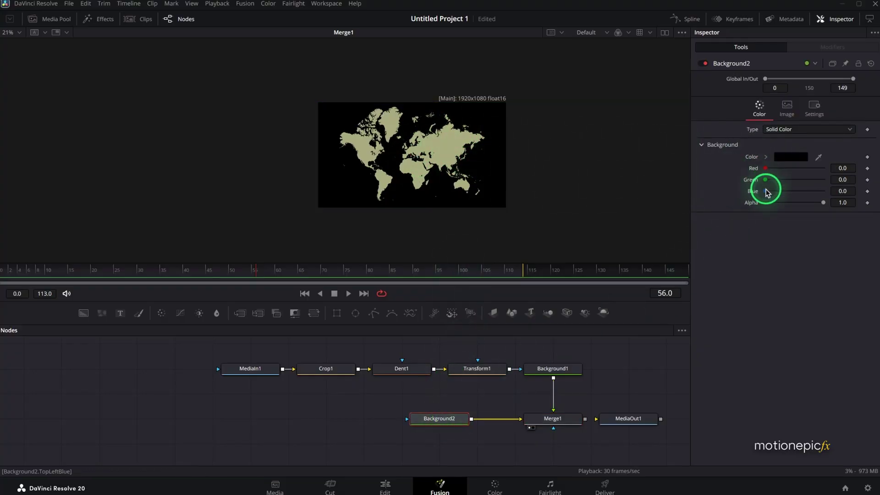
{"action": "left_click_drag", "start_coordinate": [766, 191], "coordinate": [848, 194]}
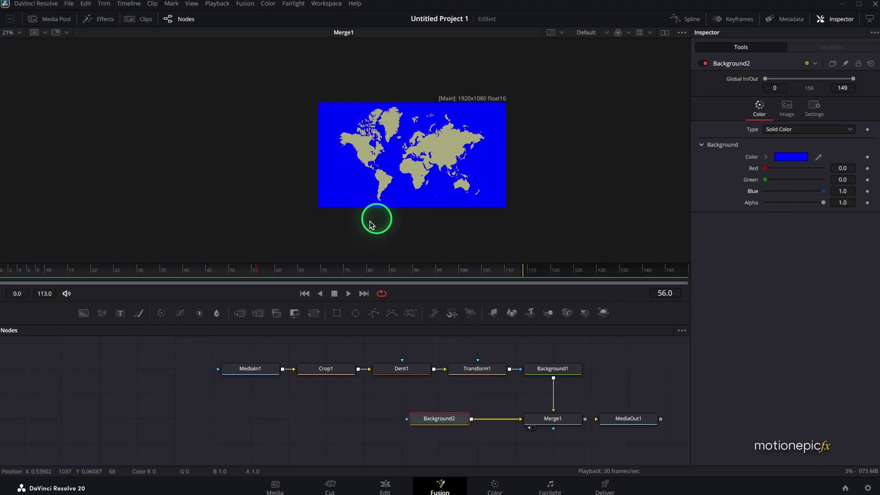
Recolour Background1's land in the colour picker, adjusting hue and brightening to full value
{"action": "left_click", "coordinate": [536, 370]}
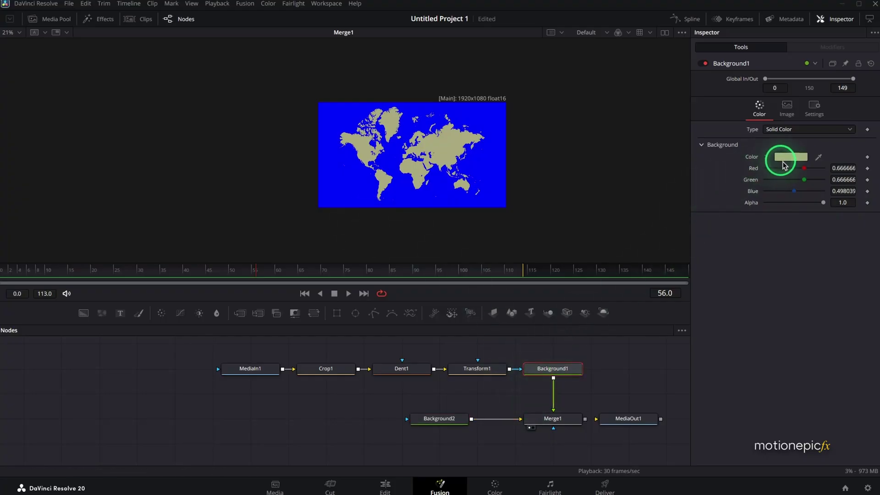
{"action": "left_click", "coordinate": [798, 158]}
{"action": "left_click_drag", "start_coordinate": [495, 159], "coordinate": [474, 205]}
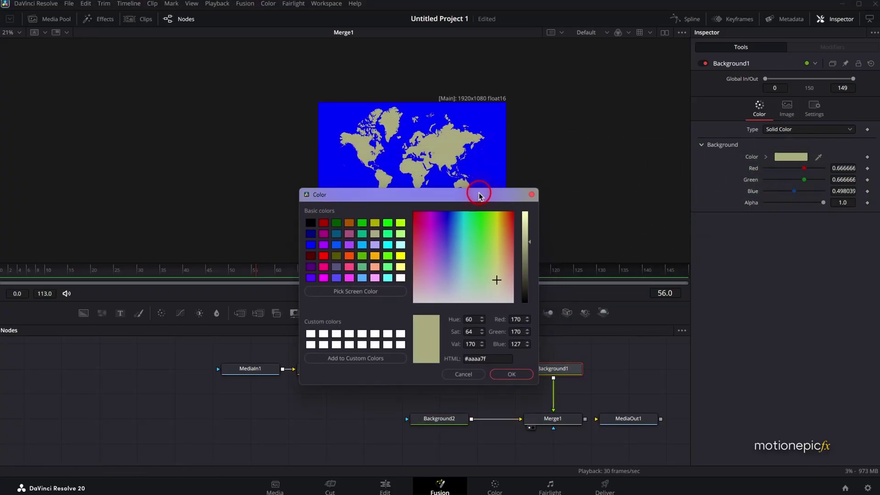
{"action": "left_click", "coordinate": [495, 268]}
{"action": "left_click", "coordinate": [482, 268]}
{"action": "left_click_drag", "start_coordinate": [522, 261], "coordinate": [529, 216]}
Make the land yellow and mask Background2 with an Ellipse shrunk to about 0.3356
{"action": "left_click", "coordinate": [497, 257]}
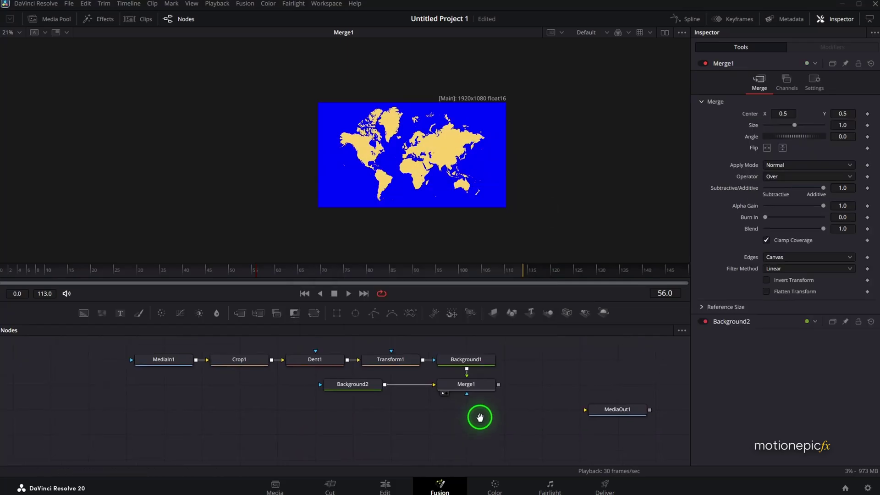
{"action": "left_click_drag", "start_coordinate": [267, 389], "coordinate": [268, 388]}
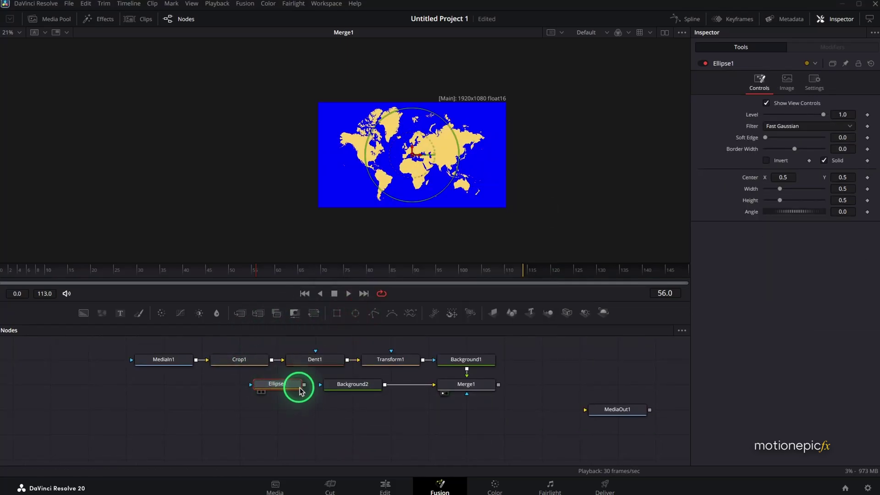
{"action": "left_click_drag", "start_coordinate": [340, 388], "coordinate": [340, 388]}
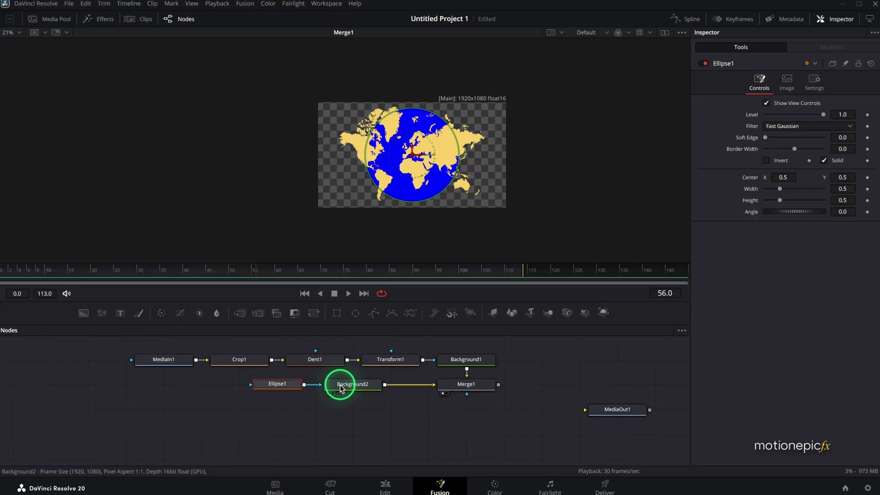
{"action": "left_click", "coordinate": [441, 197]}
{"action": "left_click_drag", "start_coordinate": [443, 196], "coordinate": [429, 185]}
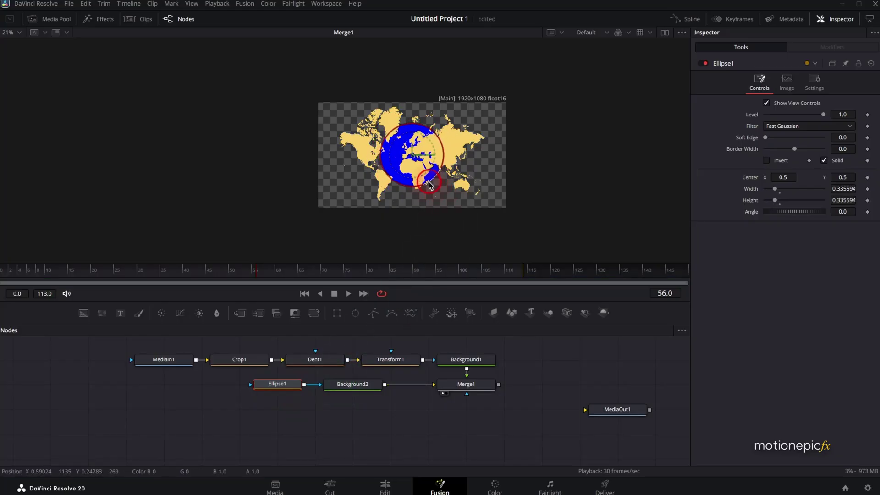
{"action": "scroll", "coordinate": [412, 152], "scroll_direction": "up", "scroll_amount": 2}
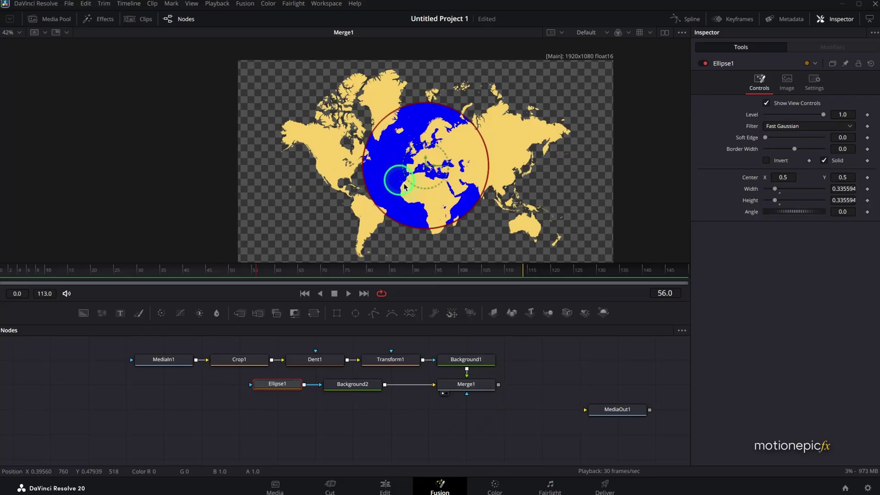
Set Merge1's Operator to Atop so the map sits inside the blue circle
{"action": "left_click", "coordinate": [467, 387]}
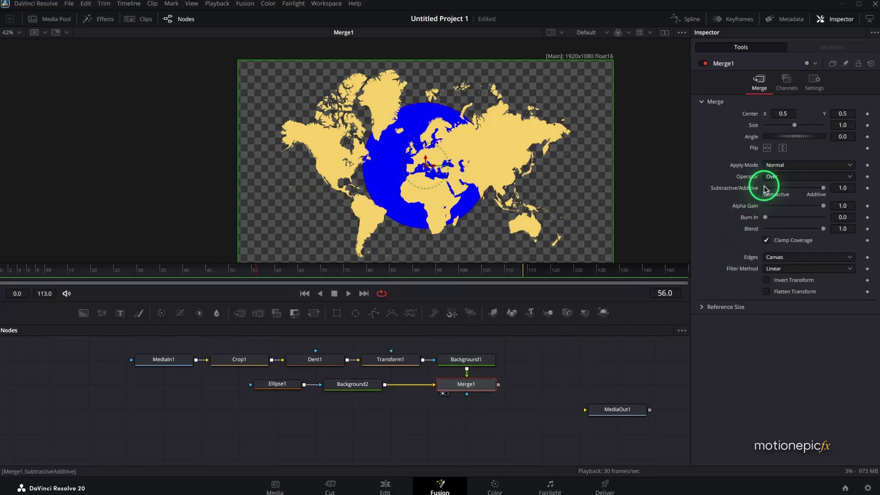
{"action": "left_click", "coordinate": [773, 177]}
{"action": "left_click", "coordinate": [768, 199]}
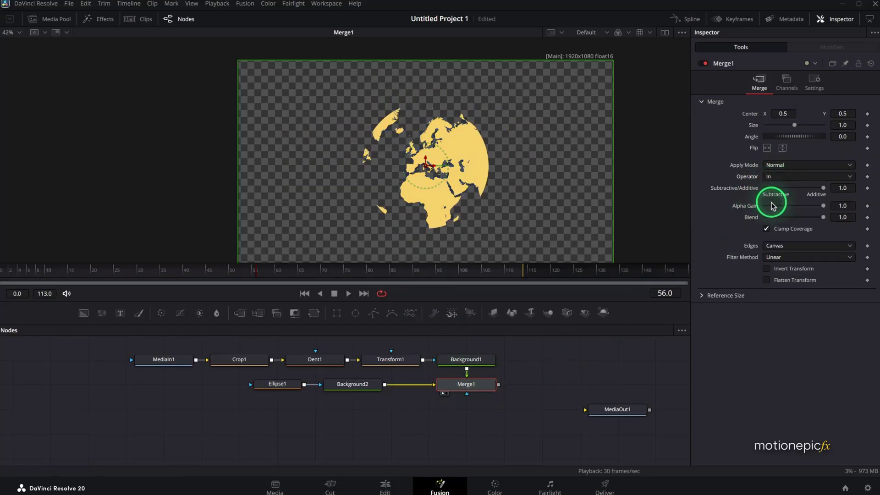
{"action": "left_click", "coordinate": [774, 178]}
{"action": "left_click", "coordinate": [772, 219]}
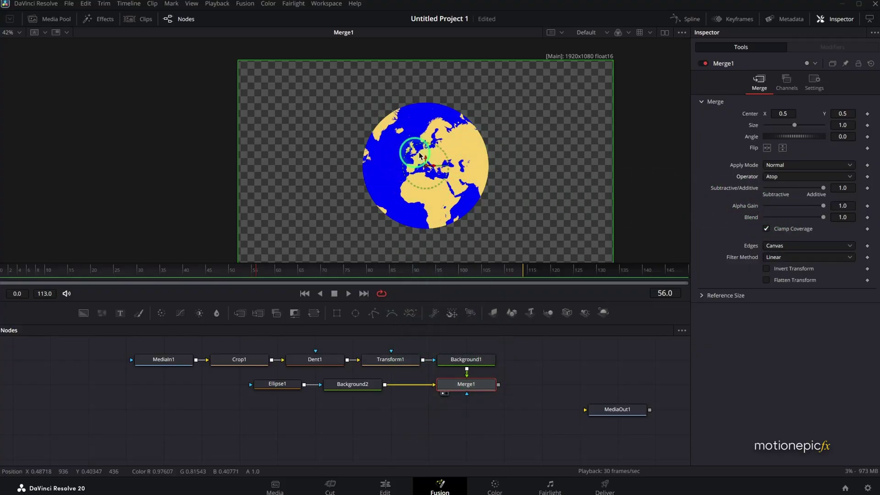
Keyframe Transform1's Center at frame 0, extend the range to 149, and lower Center X there
{"action": "left_click", "coordinate": [404, 359]}
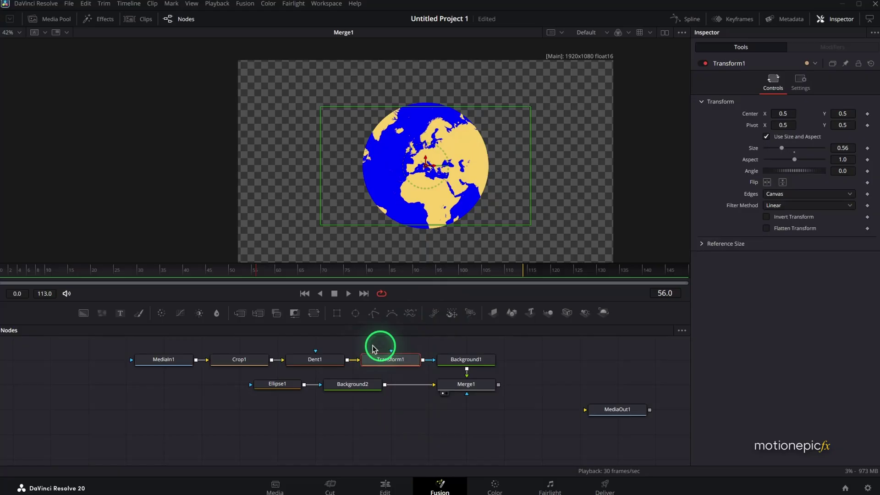
{"action": "left_click", "coordinate": [51, 278]}
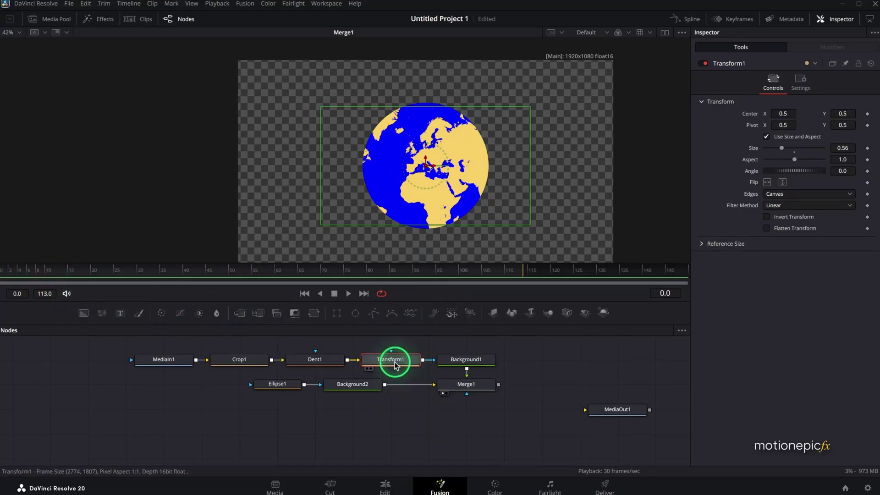
{"action": "left_click", "coordinate": [866, 114]}
{"action": "left_click", "coordinate": [624, 275]}
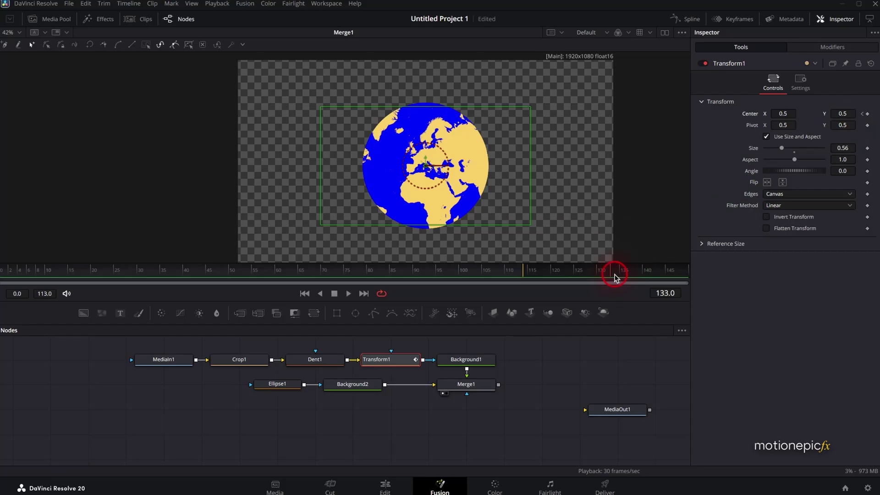
{"action": "double_click", "coordinate": [46, 293]}
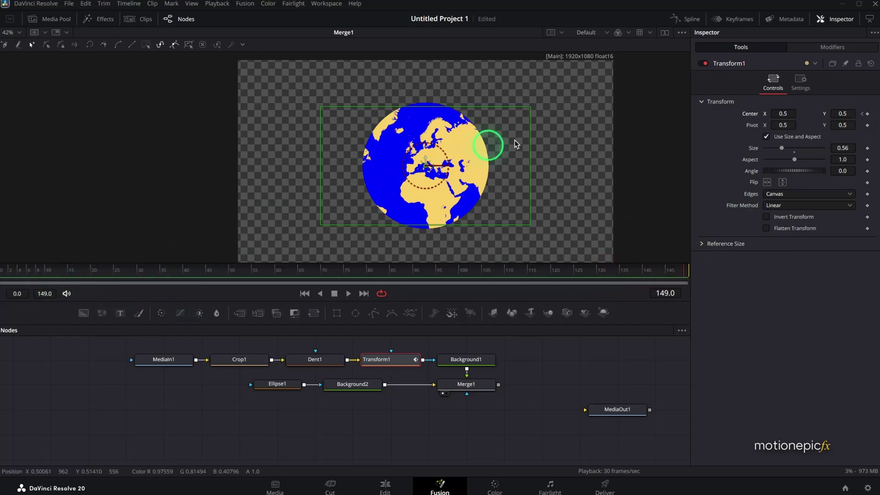
{"action": "mouse_move", "coordinate": [784, 114]}
{"action": "left_mouse_down"}
{"action": "mouse_move", "coordinate": [747, 112]}
{"action": "mouse_move", "coordinate": [784, 114]}
{"action": "left_mouse_up"}
Play the globe rotation from the start, then stop playback
{"action": "left_click", "coordinate": [6, 270]}
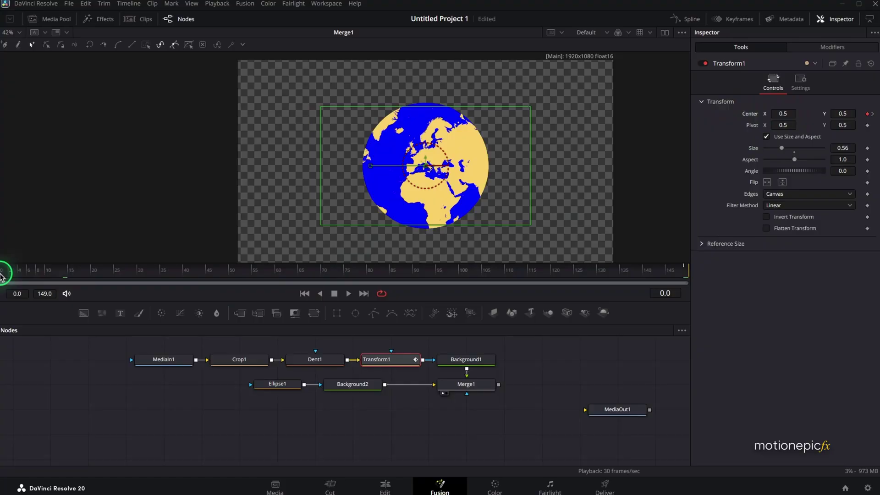
{"action": "key", "text": "space"}
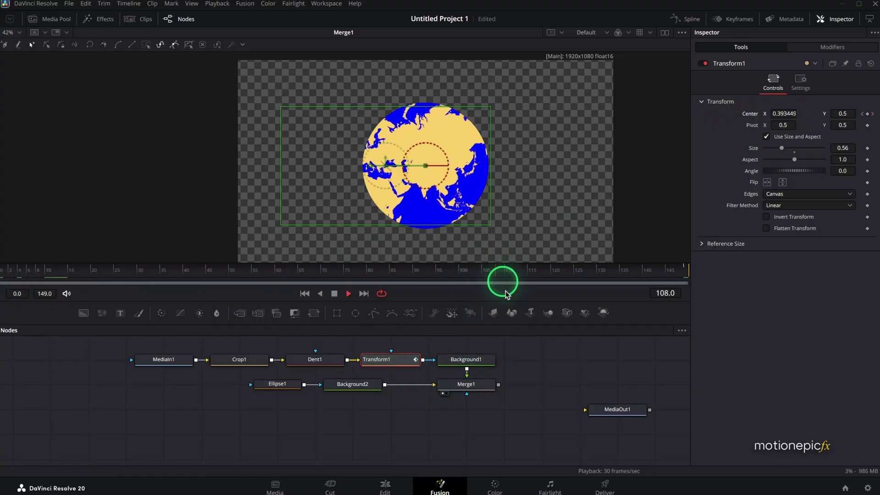
{"action": "key", "text": "space"}
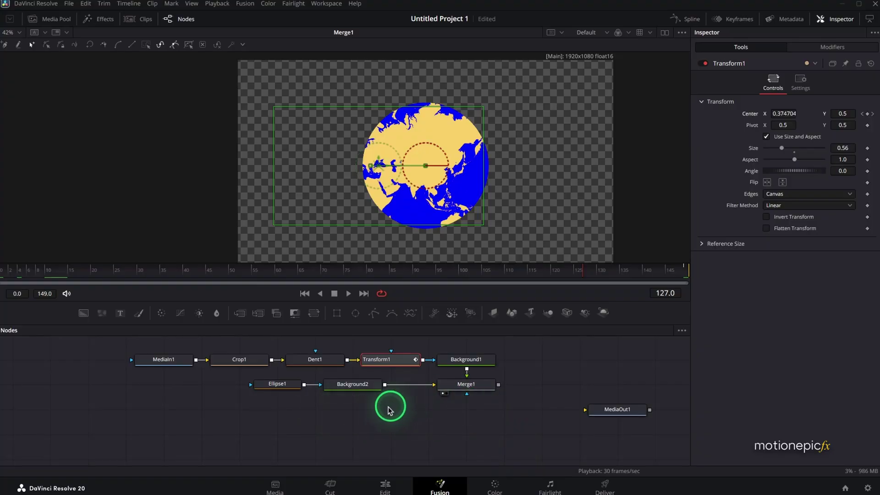
Duplicate Ellipse1 and Background2 and merge the copy with the globe through Merge2
{"action": "left_click_drag", "start_coordinate": [273, 418], "coordinate": [357, 384]}
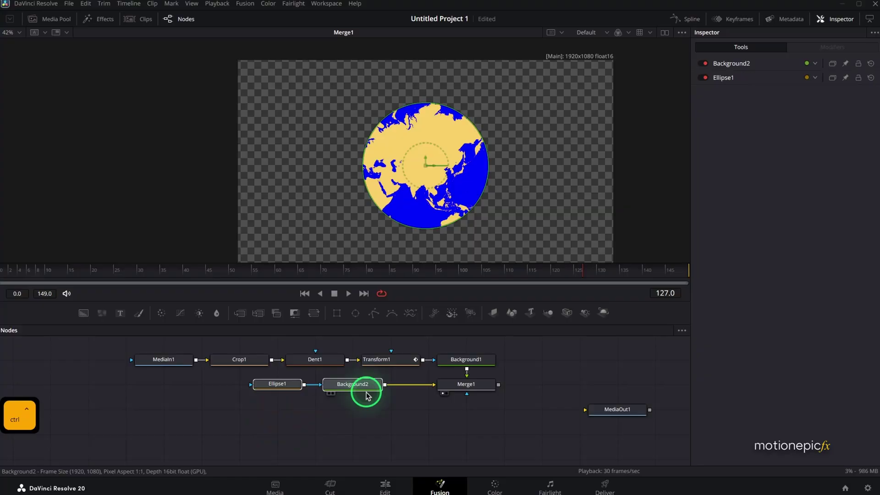
{"action": "key", "text": "ctrl+c"}
{"action": "key", "text": "ctrl+v"}
{"action": "left_click_drag", "start_coordinate": [363, 444], "coordinate": [509, 413]}
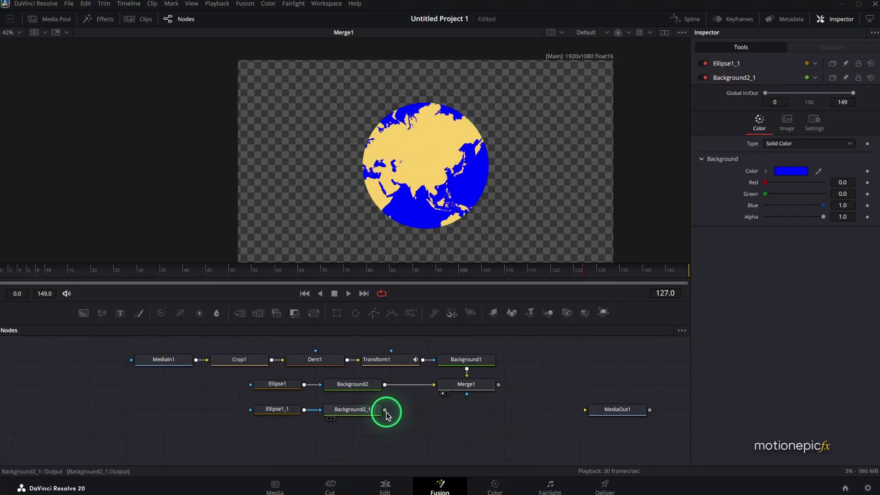
{"action": "left_click_drag", "start_coordinate": [385, 410], "coordinate": [498, 388]}
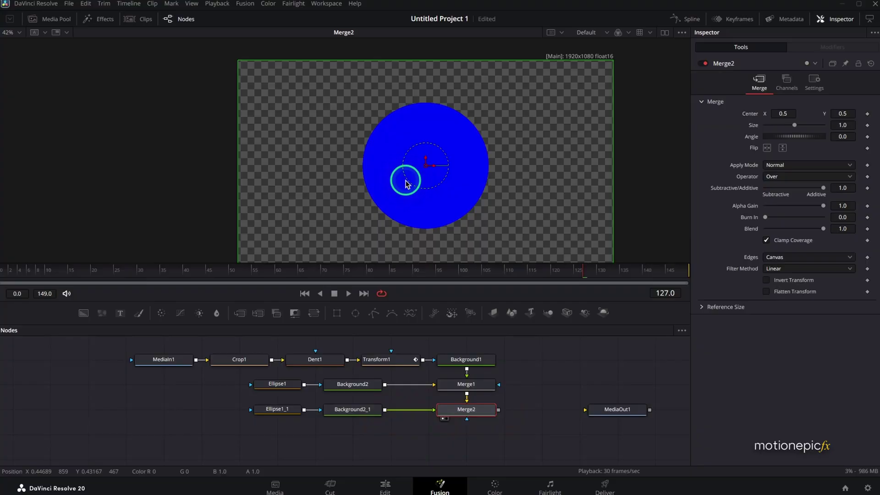
Colour the copied Background2_1 cyan (#00d0ff)
{"action": "left_click", "coordinate": [348, 412]}
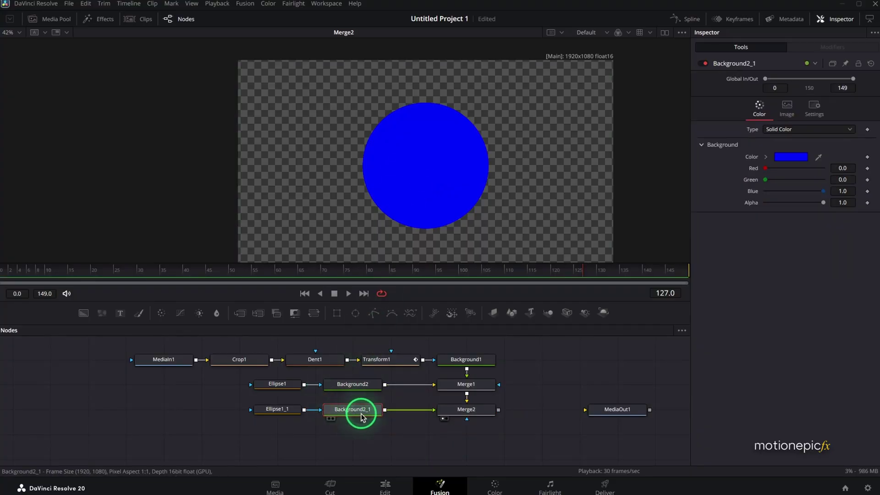
{"action": "left_click", "coordinate": [779, 157]}
{"action": "left_click", "coordinate": [473, 168]}
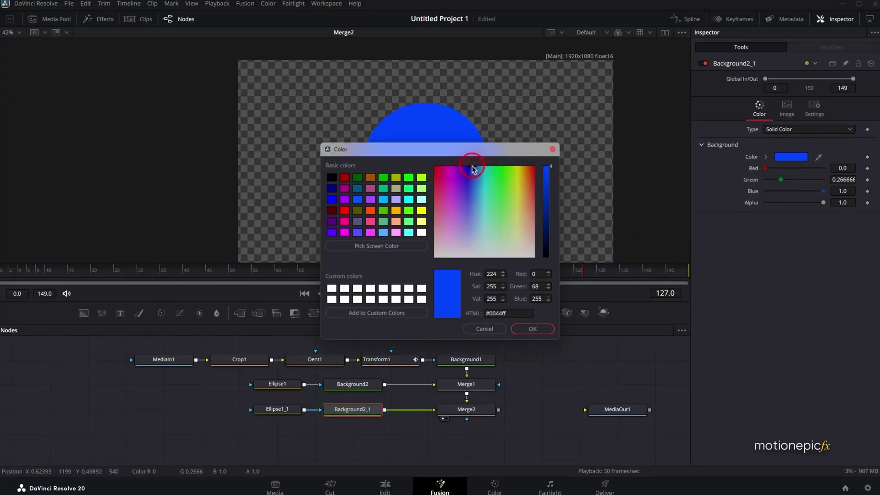
{"action": "left_click_drag", "start_coordinate": [472, 168], "coordinate": [482, 169]}
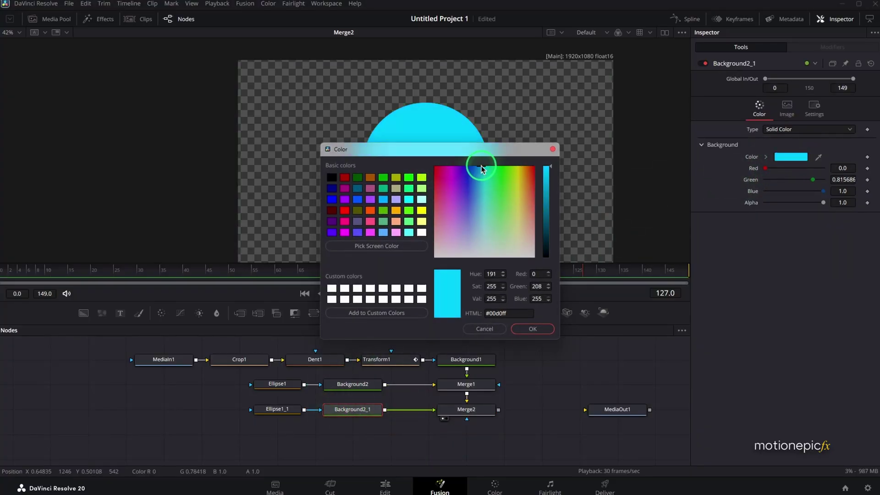
{"action": "left_click", "coordinate": [531, 329]}
{"action": "left_click", "coordinate": [274, 412]}
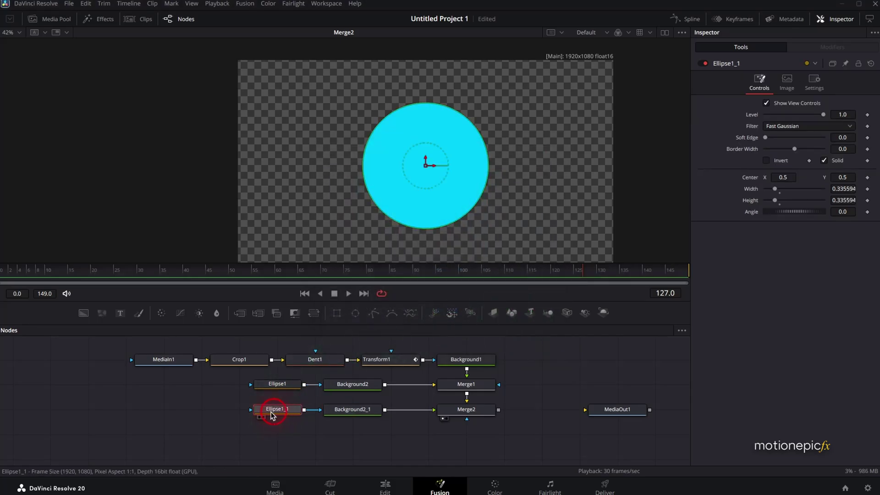
Paste Ellipse1_1_1 after the copied ellipse, set Paint Mode Subtract, offset it, and Soft Edge 0.0378
{"action": "key", "text": "ctrl+v"}
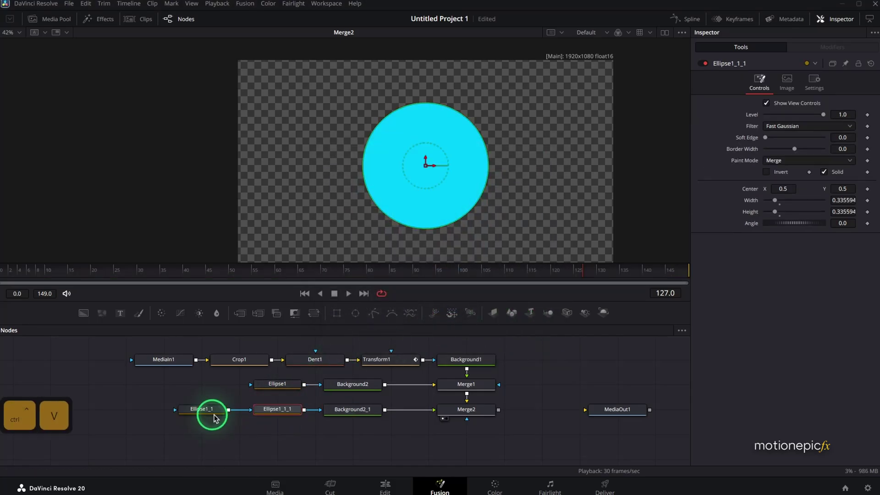
{"action": "left_click", "coordinate": [773, 160]}
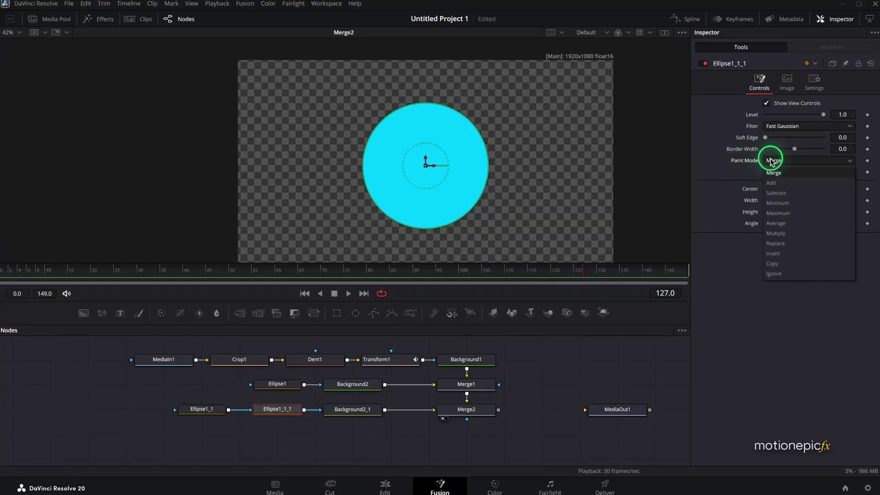
{"action": "left_click", "coordinate": [786, 196]}
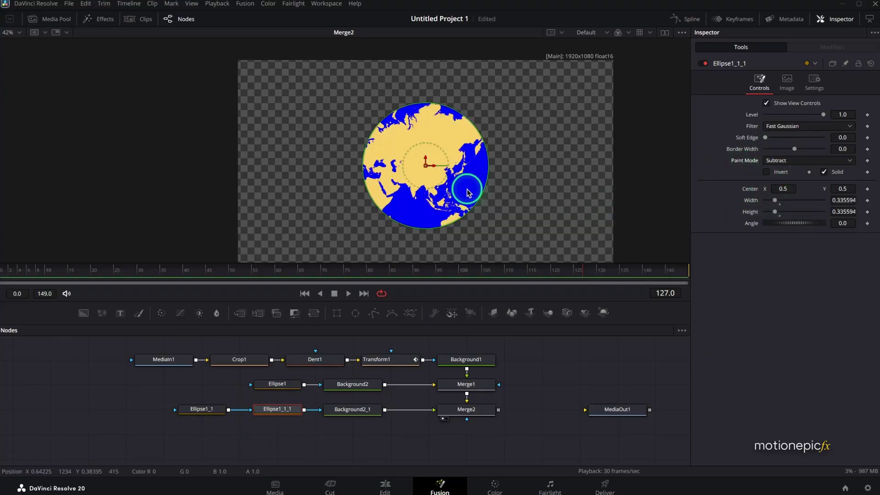
{"action": "mouse_move", "coordinate": [427, 168]}
{"action": "left_mouse_down"}
{"action": "mouse_move", "coordinate": [415, 162]}
{"action": "mouse_move", "coordinate": [432, 171]}
{"action": "left_mouse_up"}
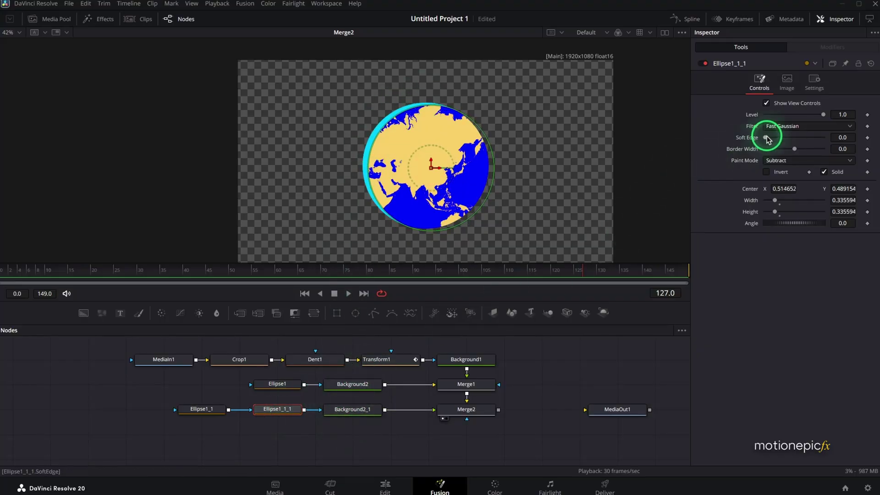
{"action": "left_click_drag", "start_coordinate": [765, 137], "coordinate": [778, 141]}
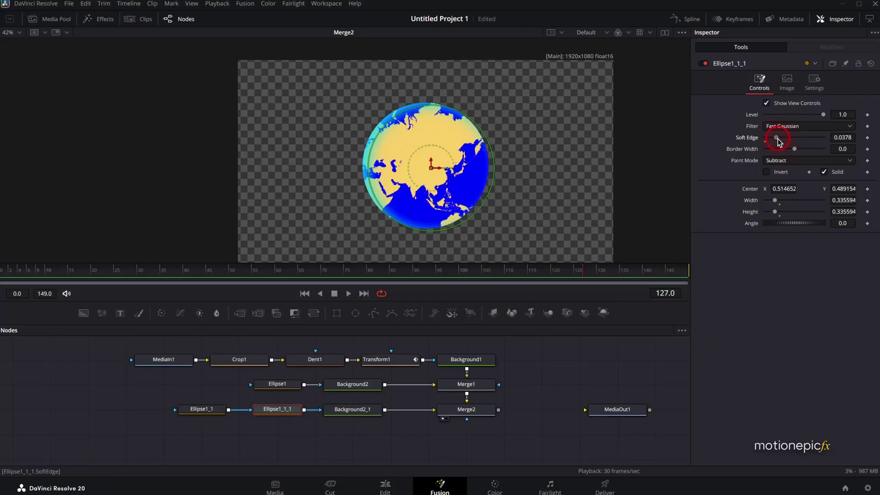
{"action": "left_click", "coordinate": [545, 380]}
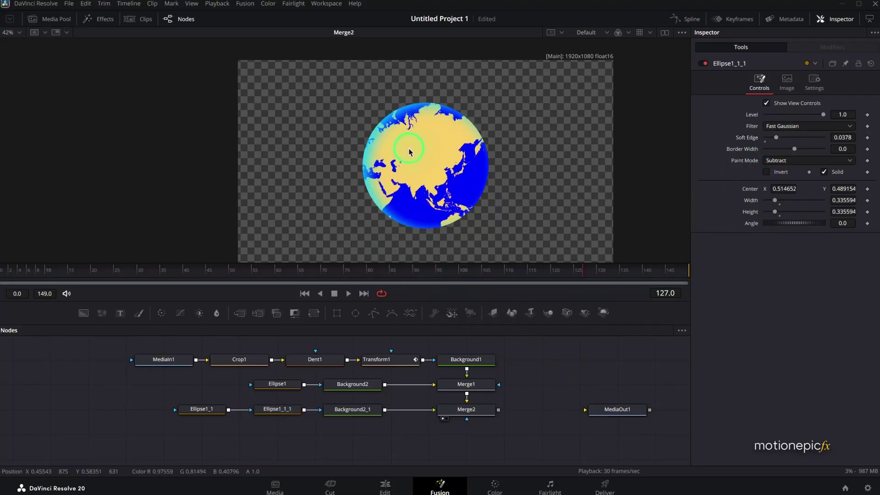
Duplicate the three rim-layer nodes and merge the copy after Merge2 as Merge3
{"action": "left_click_drag", "start_coordinate": [196, 447], "coordinate": [340, 411]}
{"action": "key", "text": "ctrl+v"}
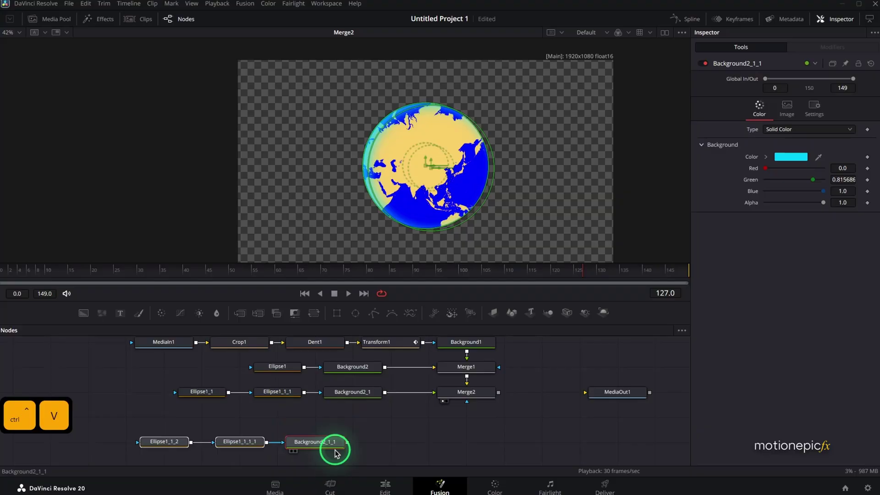
{"action": "left_click_drag", "start_coordinate": [347, 441], "coordinate": [500, 393]}
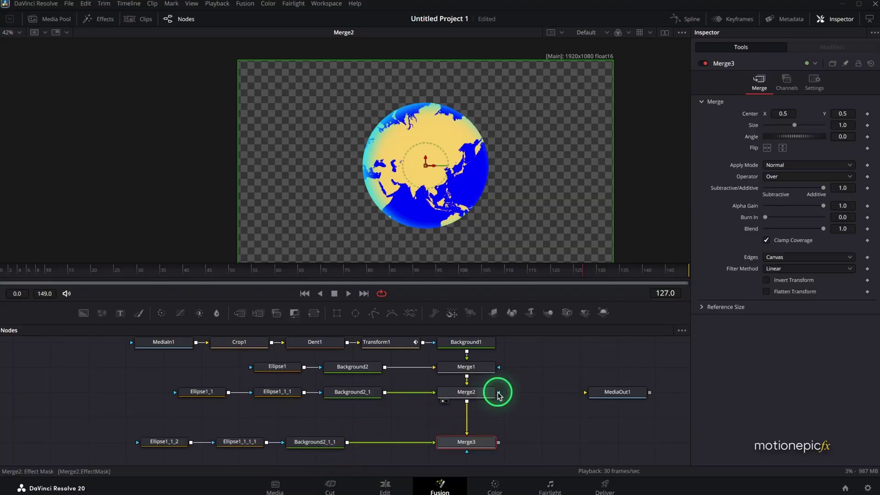
{"action": "left_click_drag", "start_coordinate": [181, 423], "coordinate": [349, 454]}
{"action": "left_click_drag", "start_coordinate": [314, 442], "coordinate": [350, 417]}
{"action": "left_click", "coordinate": [349, 417]}
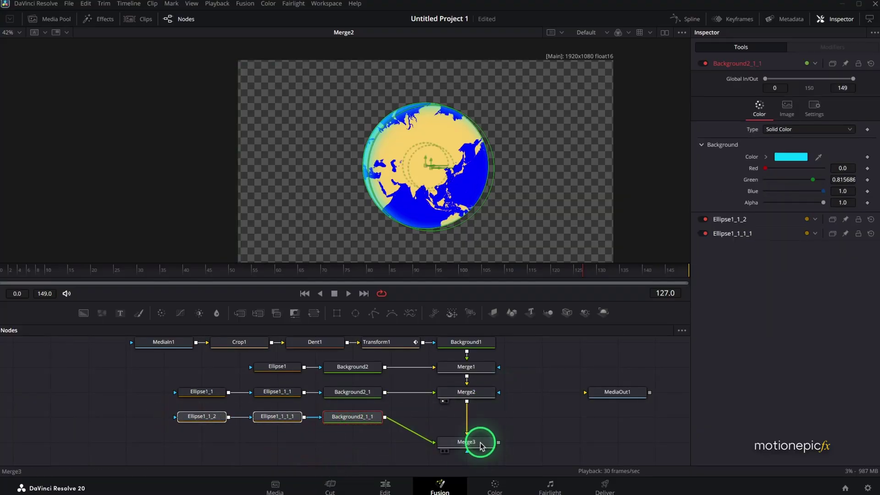
{"action": "left_click_drag", "start_coordinate": [472, 442], "coordinate": [465, 418]}
Colour the copied Background2_1_1 dark teal (#004c5d)
{"action": "left_click", "coordinate": [359, 418]}
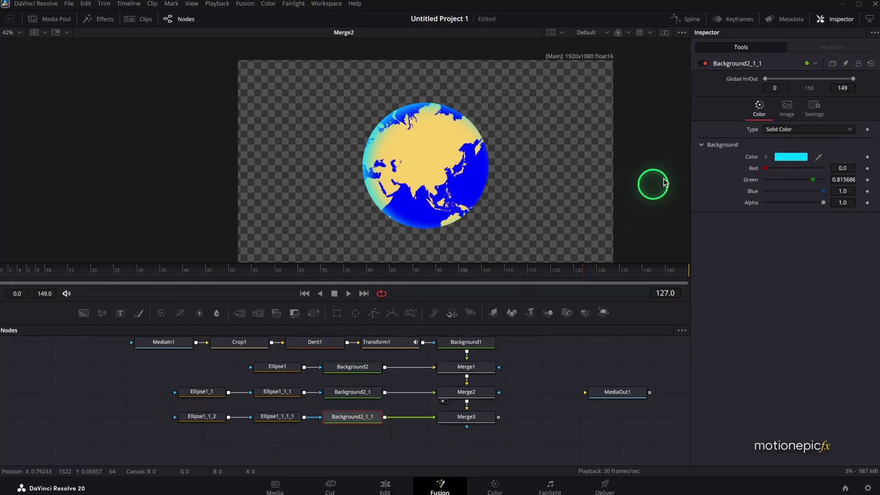
{"action": "left_click", "coordinate": [792, 157]}
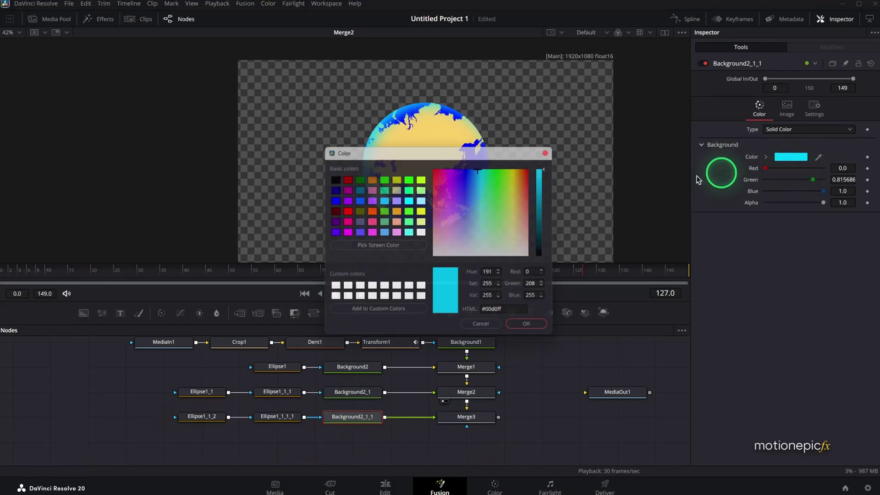
{"action": "left_click", "coordinate": [547, 224]}
{"action": "left_click", "coordinate": [522, 329]}
Shift the copied cut-out ellipse up-left and preview the shaded edge through Merge3
{"action": "left_click", "coordinate": [277, 417]}
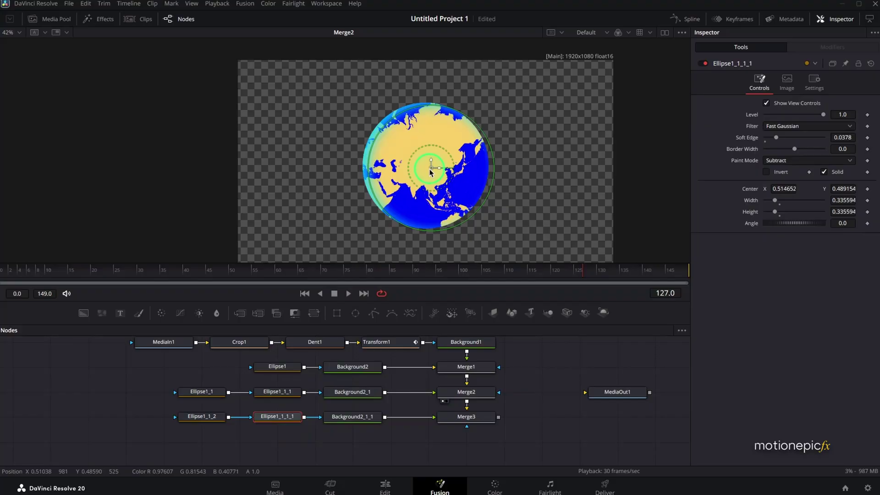
{"action": "left_click_drag", "start_coordinate": [431, 172], "coordinate": [414, 164]}
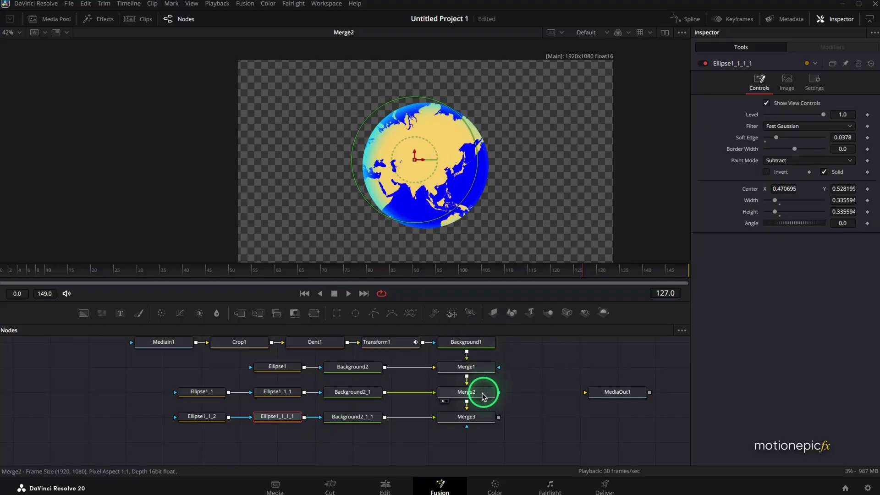
{"action": "left_click", "coordinate": [443, 426]}
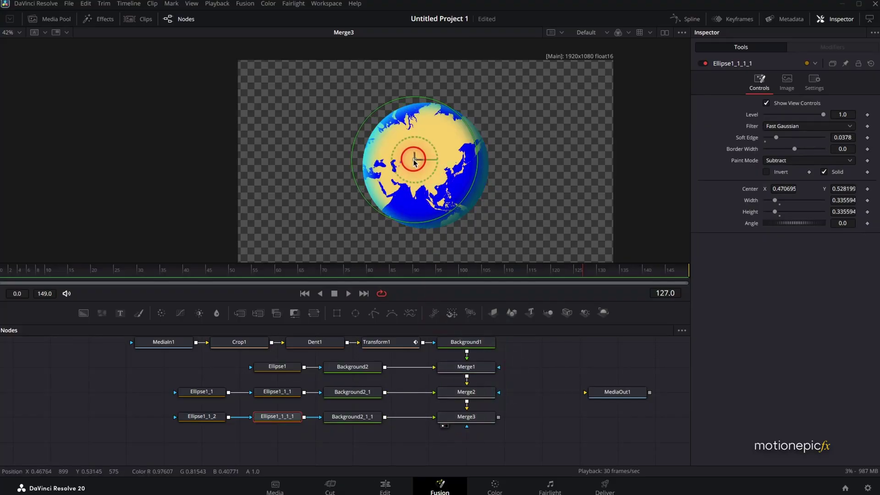
{"action": "left_click_drag", "start_coordinate": [414, 162], "coordinate": [418, 162]}
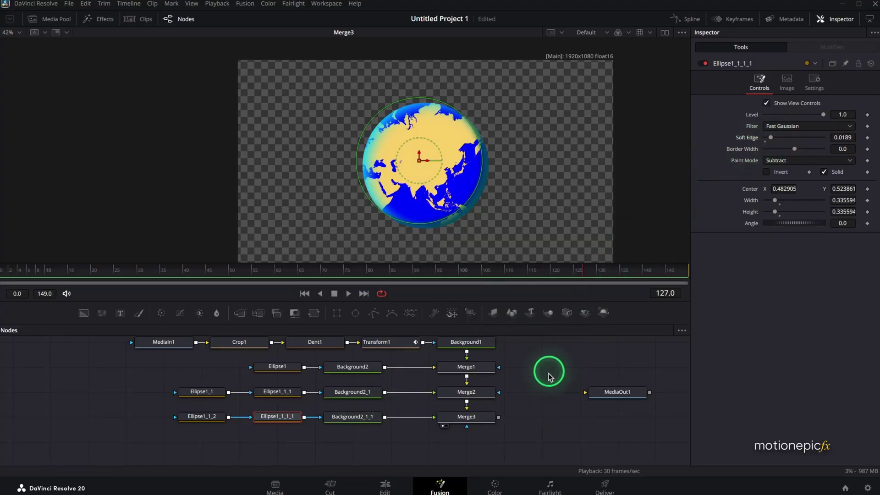
{"action": "left_click", "coordinate": [533, 393]}
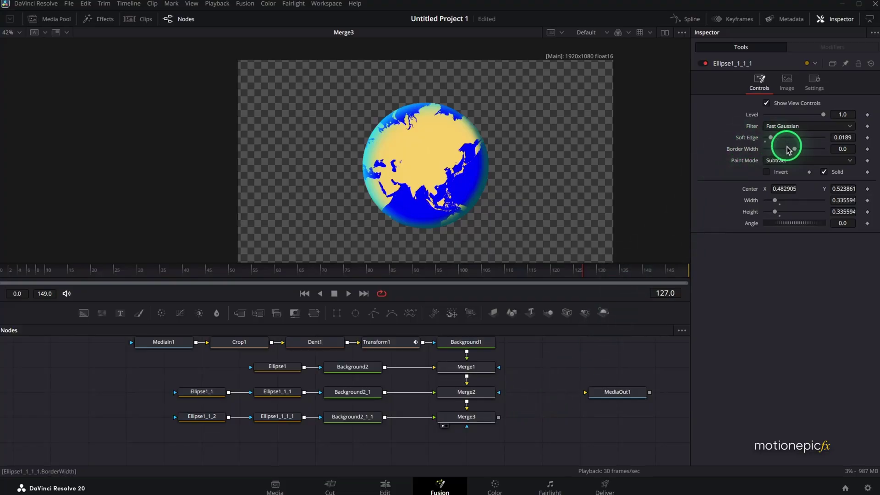
Set the copied ellipse's Border Width to 0 and tidy the lower nodes leftward
{"action": "left_click_drag", "start_coordinate": [798, 153], "coordinate": [795, 151]}
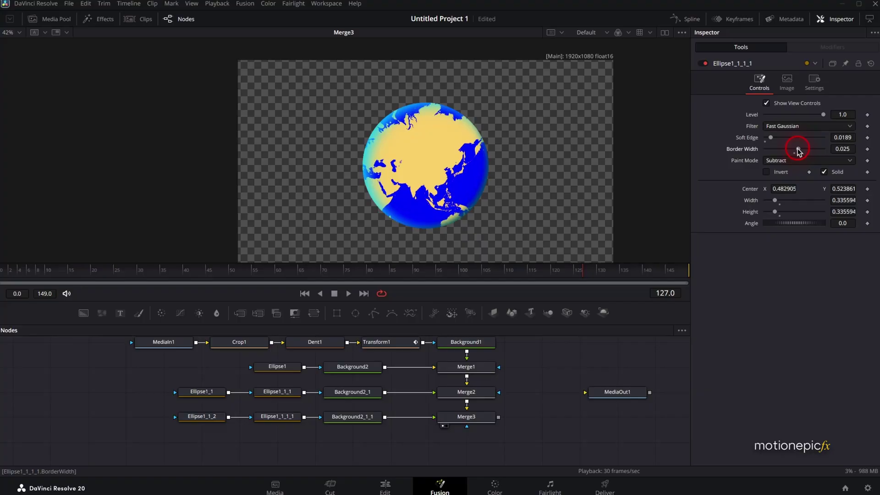
{"action": "left_click_drag", "start_coordinate": [798, 151], "coordinate": [792, 144]}
{"action": "left_click", "coordinate": [296, 432]}
{"action": "left_click_drag", "start_coordinate": [365, 397], "coordinate": [327, 398]}
Insert a Film Grain node after Background2_1
{"action": "key", "text": "shift+space"}
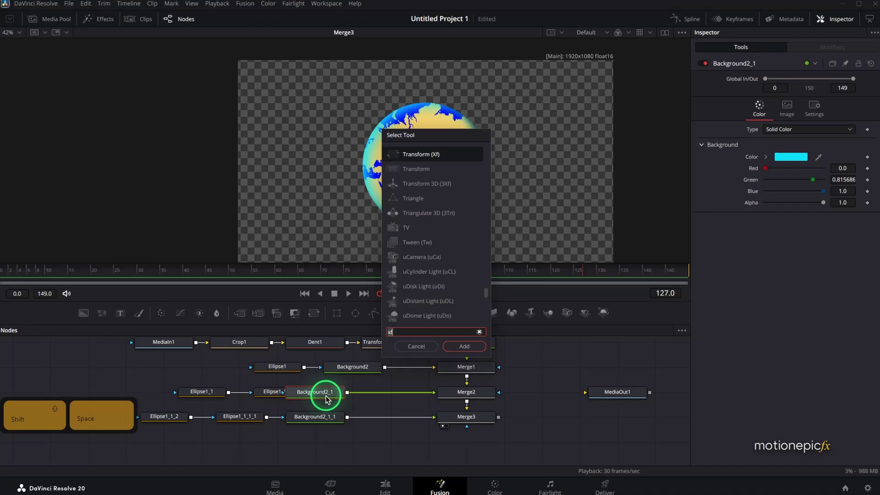
{"action": "type", "text": "xf"}
{"action": "key", "text": "BackSpace"}
{"action": "key", "text": "BackSpace"}
{"action": "type", "text": "film"}
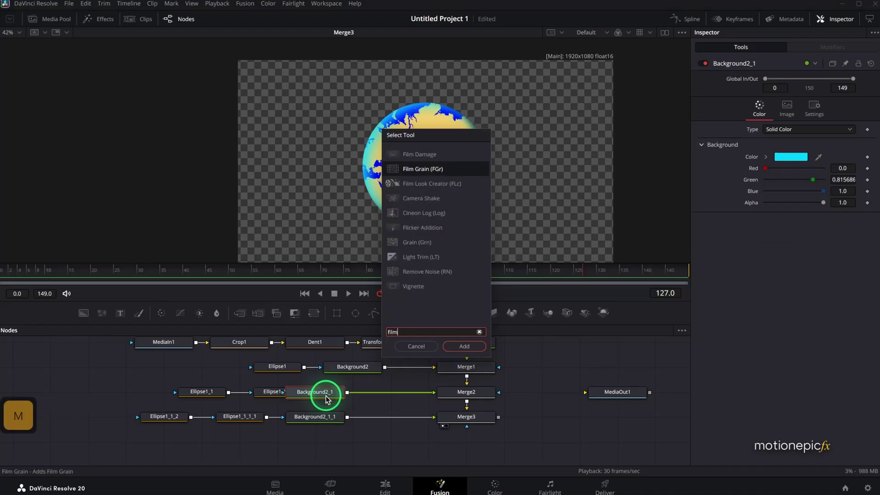
{"action": "key", "text": "Return"}
Copy FilmGrain1 and paste the duplicate after Background2_1_1
{"action": "left_click", "coordinate": [436, 395], "text": "ctrl"}
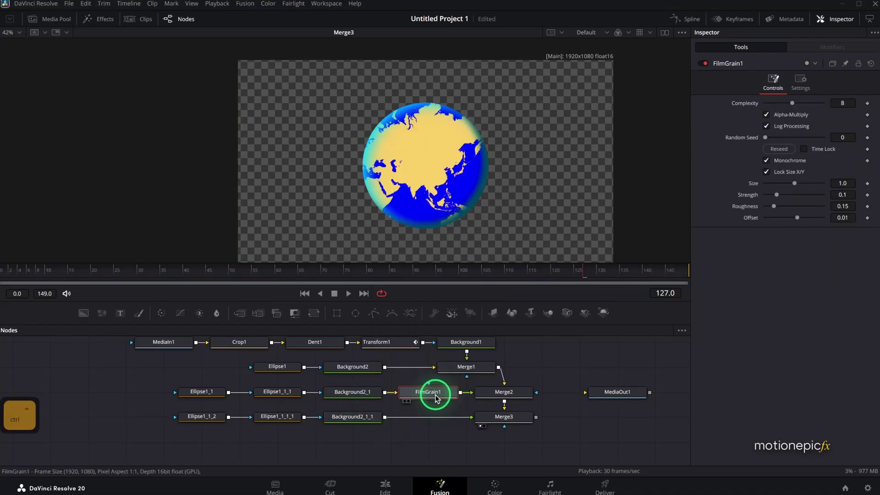
{"action": "key", "text": "ctrl+c"}
{"action": "key", "text": "ctrl+v"}
{"action": "key", "text": "ctrl+z"}
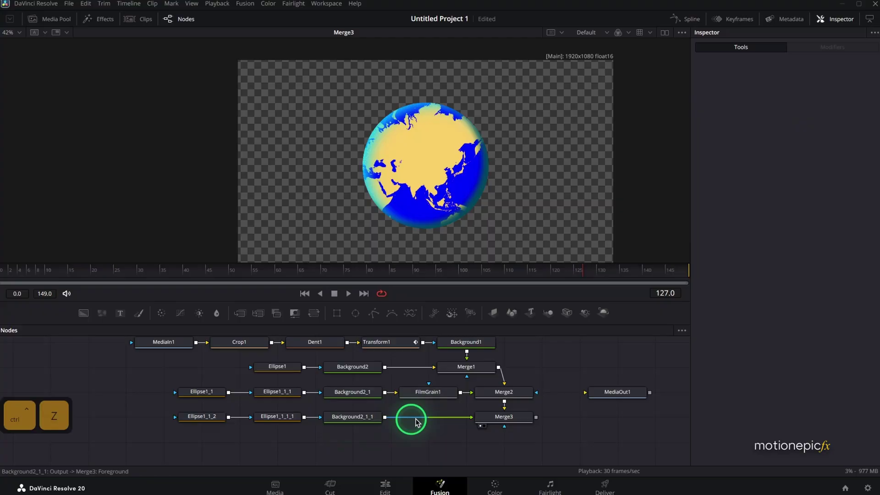
{"action": "left_click", "coordinate": [428, 392]}
{"action": "key", "text": "ctrl+c"}
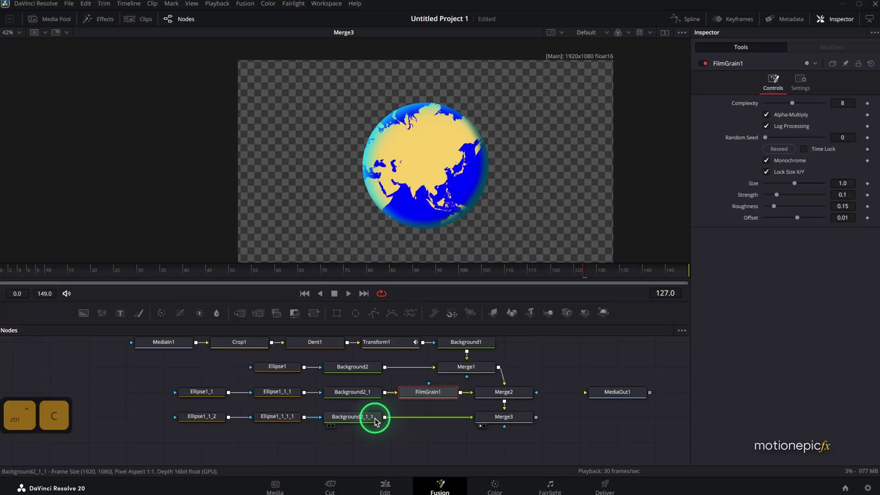
{"action": "left_click", "coordinate": [375, 420]}
{"action": "key", "text": "ctrl+v"}
Turn off Alpha-Multiply on the FilmGrain nodes
{"action": "left_click", "coordinate": [428, 392]}
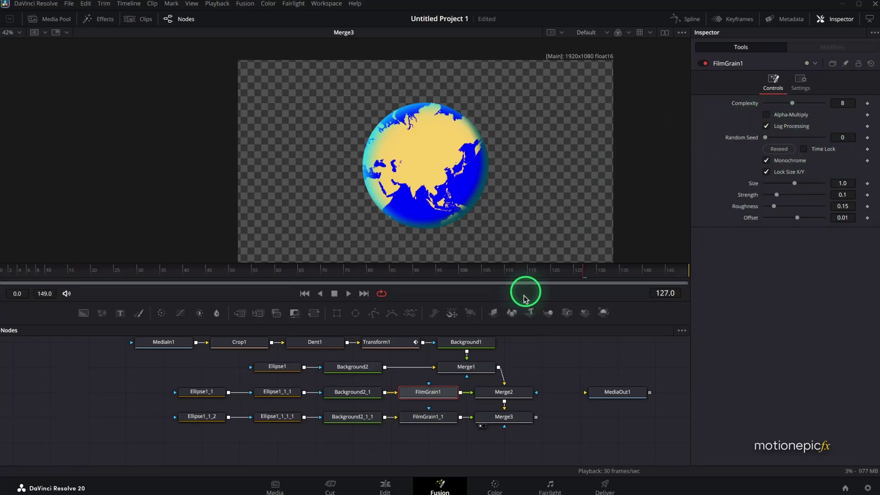
{"action": "left_click", "coordinate": [431, 417]}
{"action": "left_click", "coordinate": [781, 120]}
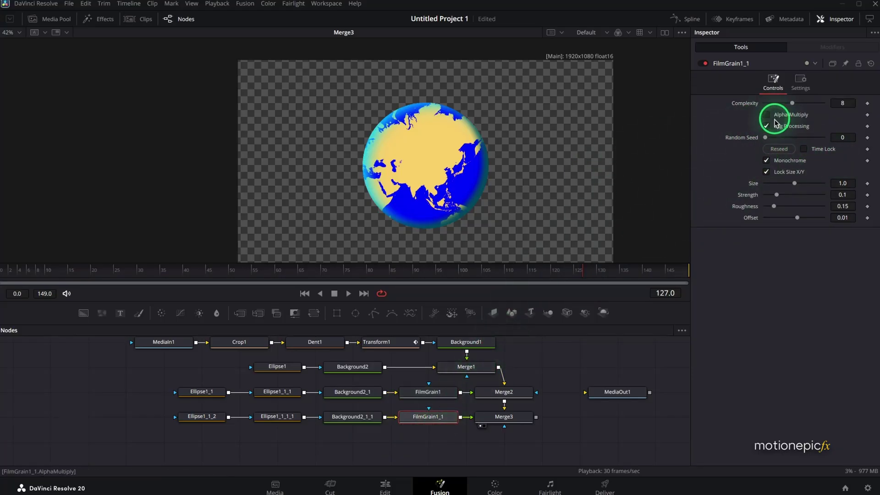
{"action": "scroll", "coordinate": [448, 186], "scroll_direction": "up", "scroll_amount": 2, "text": "ctrl"}
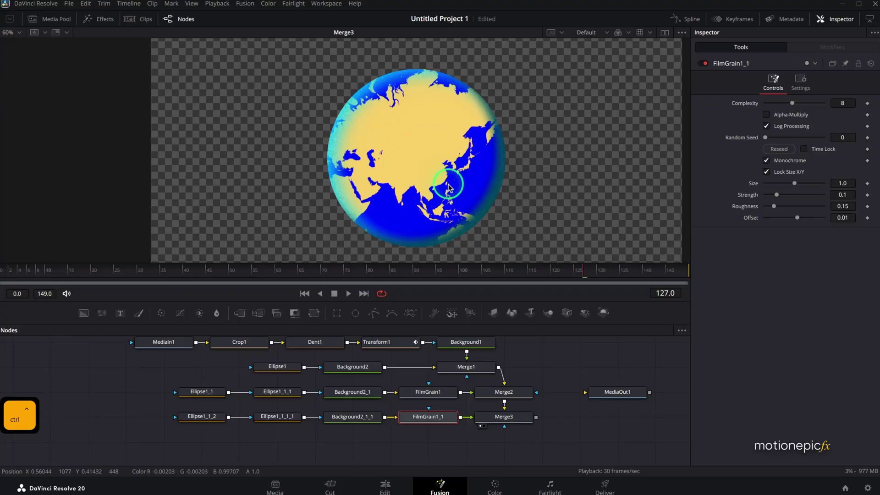
{"action": "scroll", "coordinate": [448, 186], "scroll_direction": "up", "scroll_amount": 2, "text": "ctrl"}
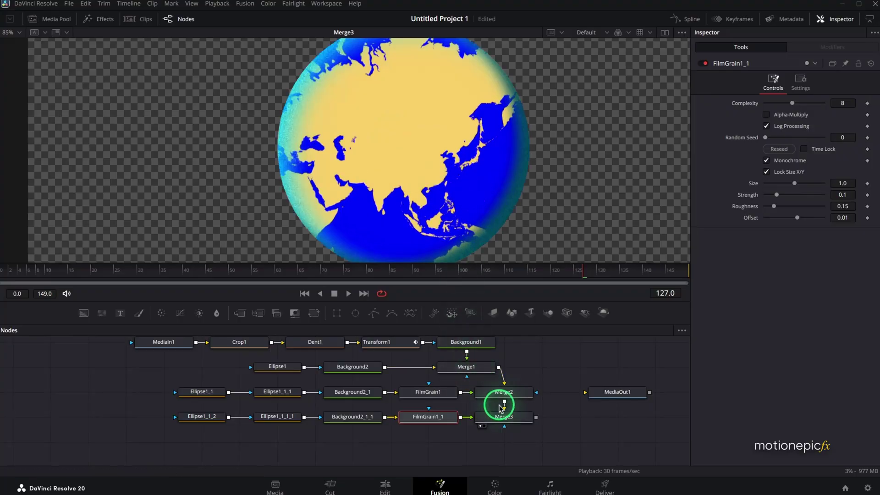
Place Merge1 above Merge2 and set Merge2's Apply Mode to Screen
{"action": "left_click", "coordinate": [515, 391]}
{"action": "left_click_drag", "start_coordinate": [467, 366], "coordinate": [505, 366]}
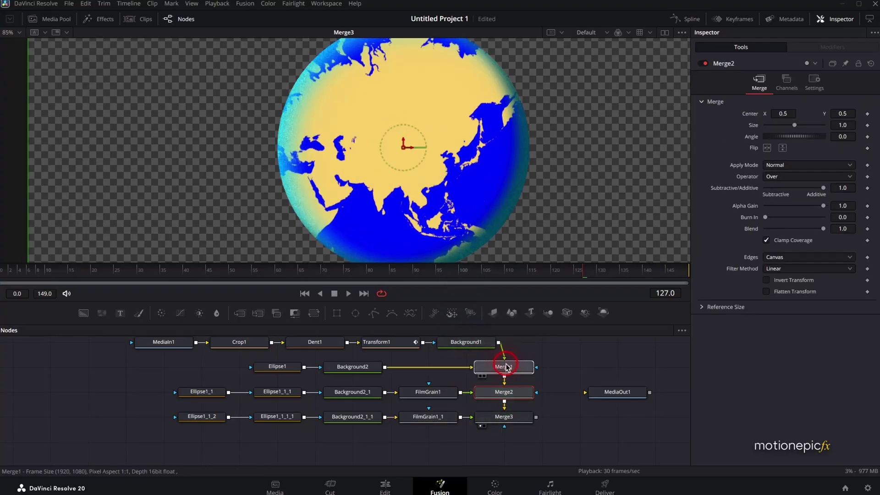
{"action": "left_click", "coordinate": [513, 391]}
{"action": "left_click", "coordinate": [775, 166]}
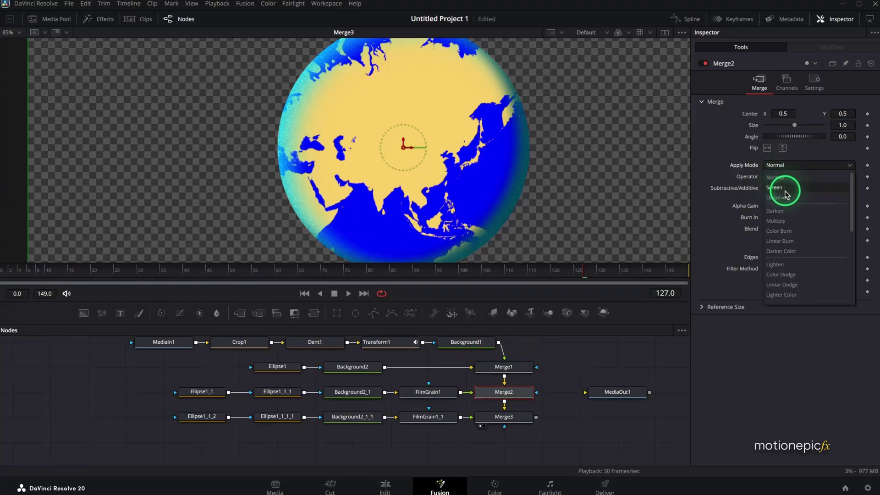
{"action": "left_click", "coordinate": [774, 188]}
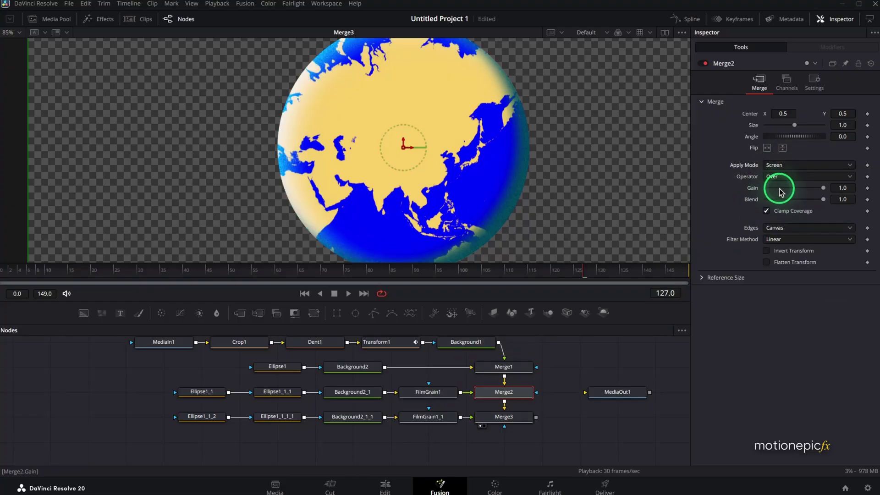
Set Merge3's Apply Mode to Darken
{"action": "left_click", "coordinate": [497, 416]}
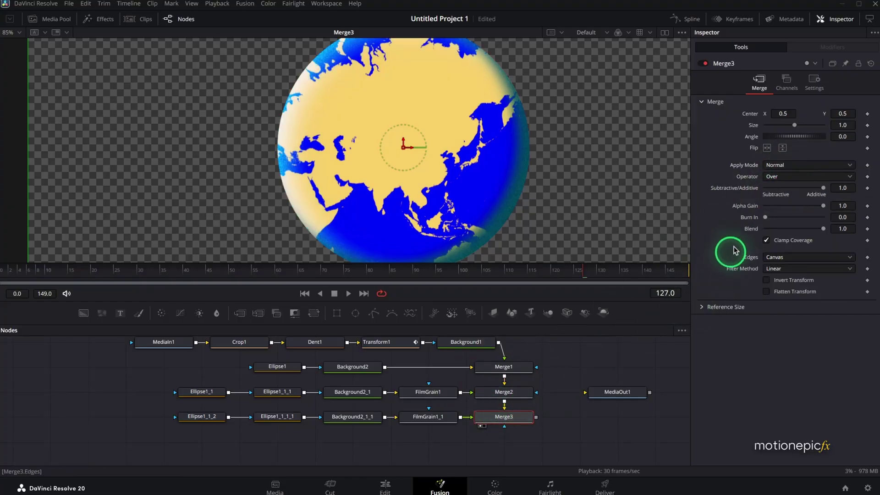
{"action": "left_click", "coordinate": [772, 170]}
{"action": "left_click", "coordinate": [784, 200]}
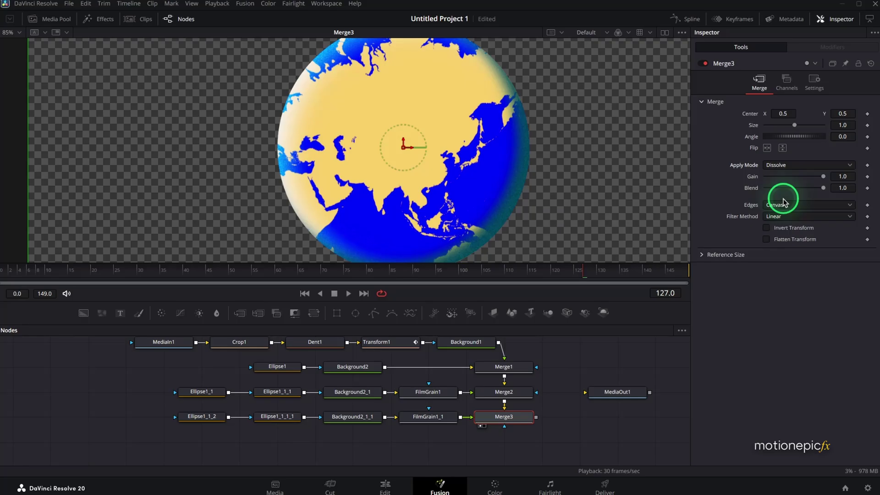
{"action": "key", "text": "d"}
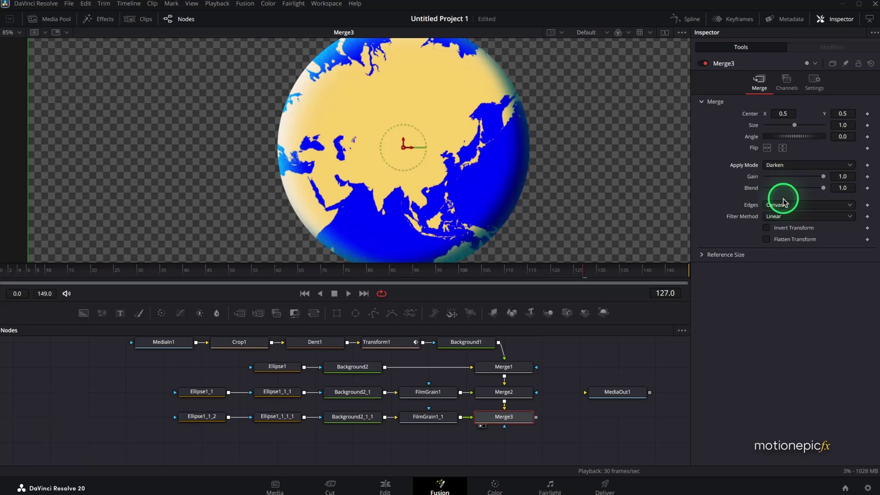
{"action": "left_click", "coordinate": [558, 362]}
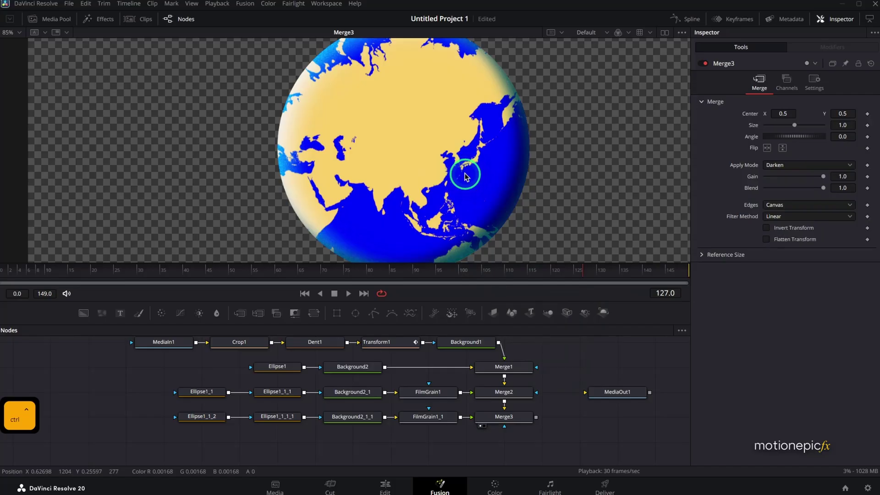
{"action": "scroll", "coordinate": [465, 177], "scroll_direction": "down", "scroll_amount": 2}
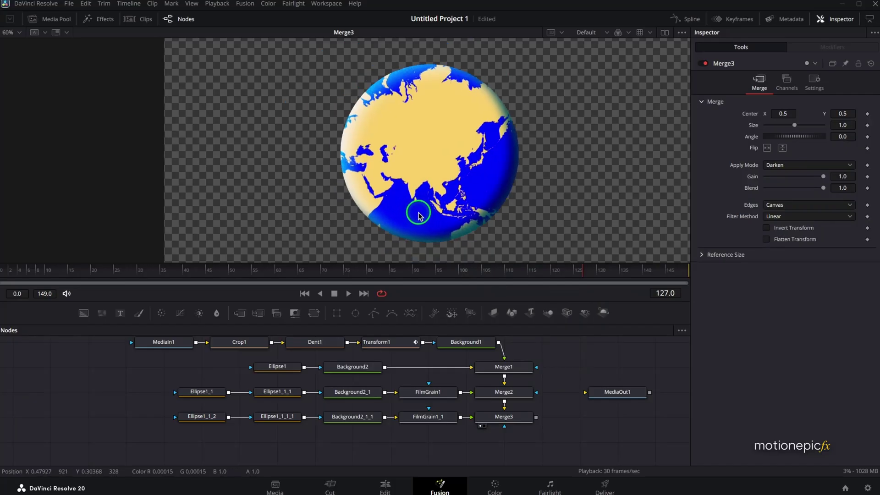
Add a FastNoise node and merge it behind the globe via Merge4, swapping inputs
{"action": "left_click_drag", "start_coordinate": [617, 391], "coordinate": [618, 417]}
{"action": "left_click_drag", "start_coordinate": [103, 318], "coordinate": [503, 403]}
{"action": "scroll", "coordinate": [456, 450], "scroll_direction": "down", "scroll_amount": 1}
{"action": "left_click", "coordinate": [458, 429]}
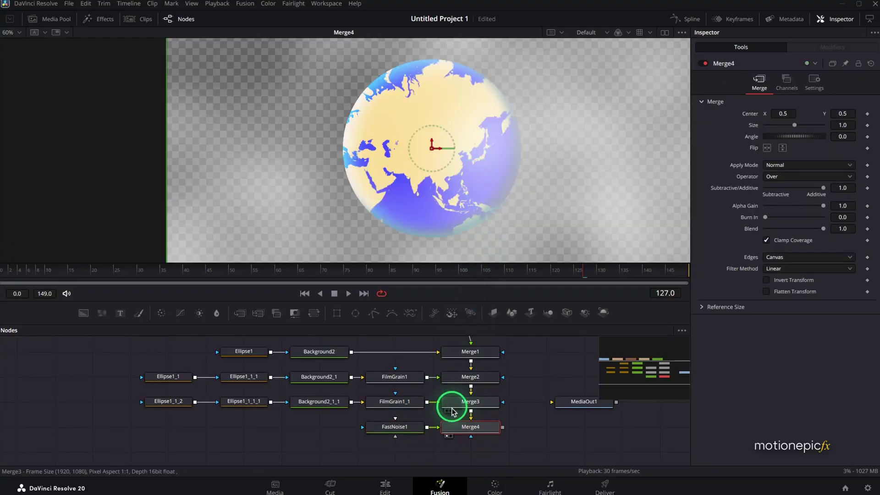
{"action": "key", "text": "ctrl"}
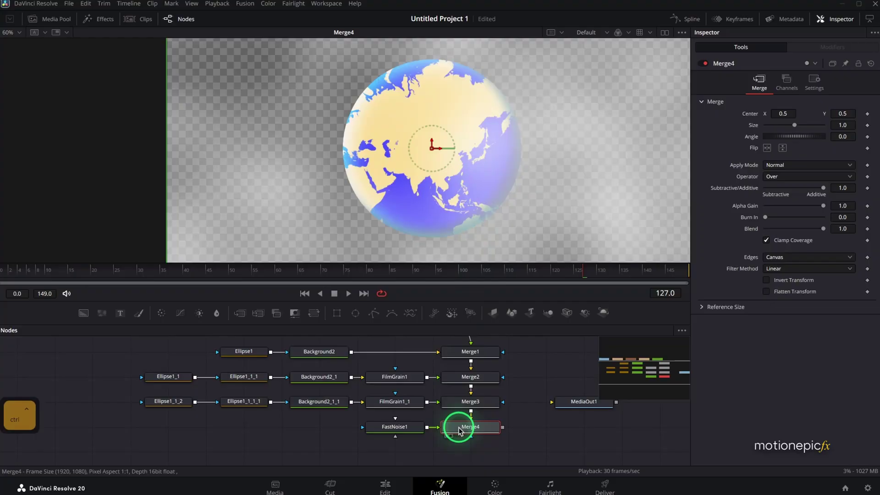
{"action": "key", "text": "ctrl+t"}
Set FastNoise1's Color Type to Gradient and make the left stop blue
{"action": "left_click", "coordinate": [400, 423]}
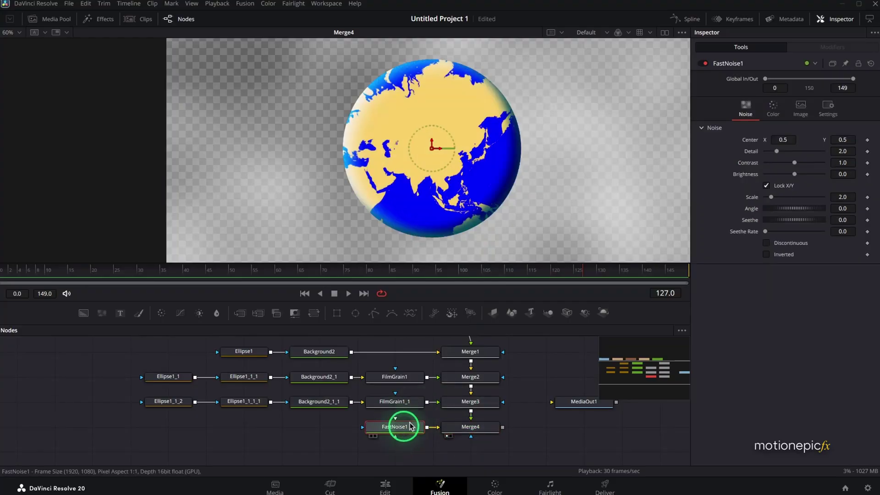
{"action": "left_click", "coordinate": [761, 143]}
{"action": "left_click", "coordinate": [773, 109]}
{"action": "left_click", "coordinate": [833, 129]}
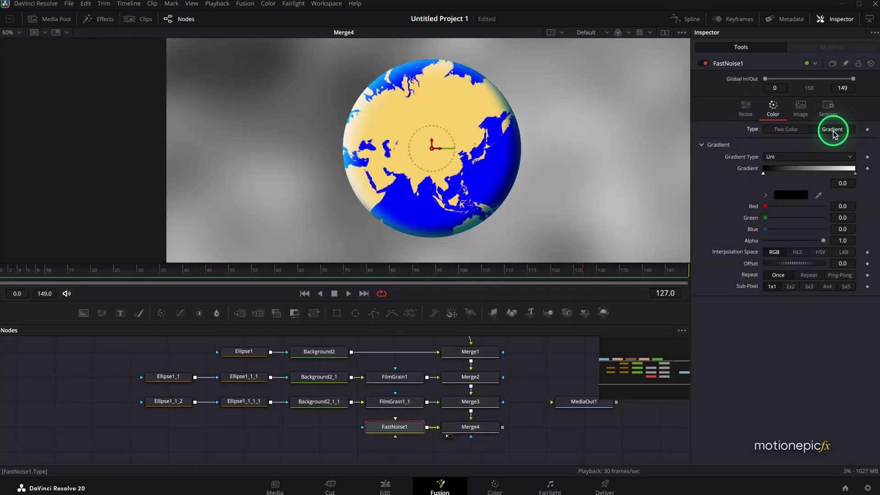
{"action": "left_click", "coordinate": [763, 175]}
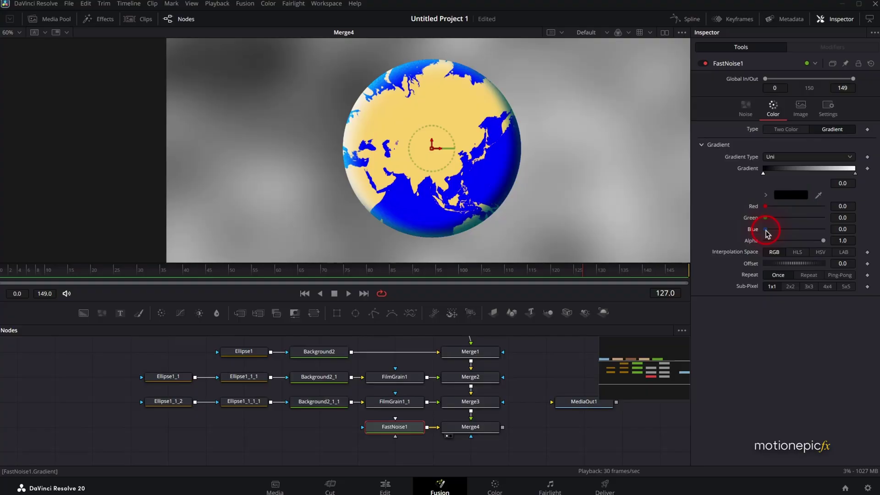
{"action": "left_click_drag", "start_coordinate": [766, 229], "coordinate": [854, 224]}
Change the left gradient stop to dark navy #00003f and slide it right
{"action": "left_click", "coordinate": [785, 198]}
{"action": "left_click", "coordinate": [401, 205]}
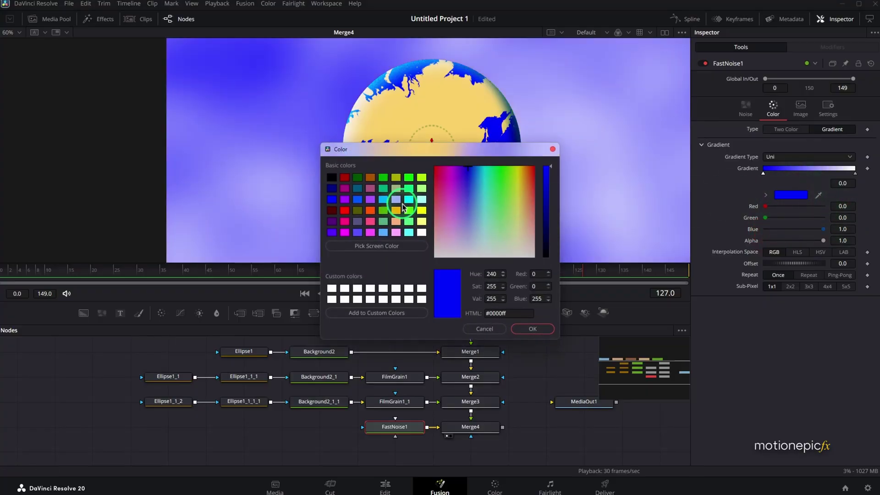
{"action": "left_click_drag", "start_coordinate": [542, 206], "coordinate": [547, 213]}
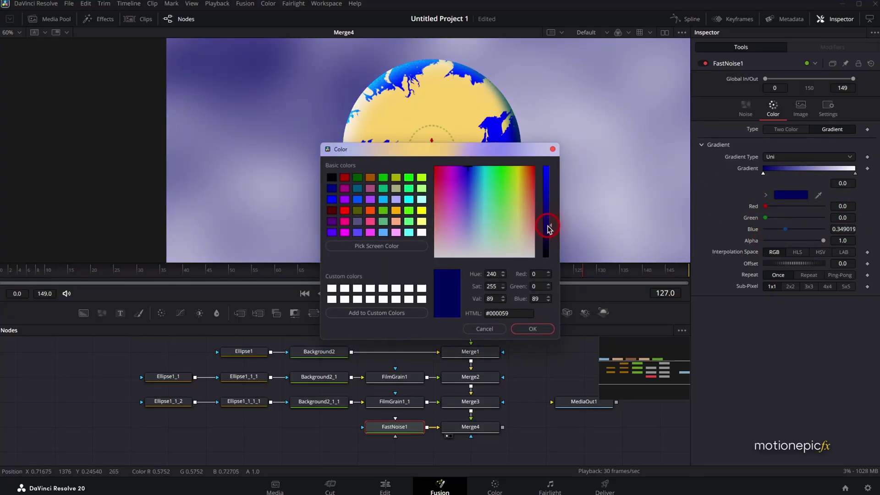
{"action": "left_click_drag", "start_coordinate": [544, 241], "coordinate": [545, 238]}
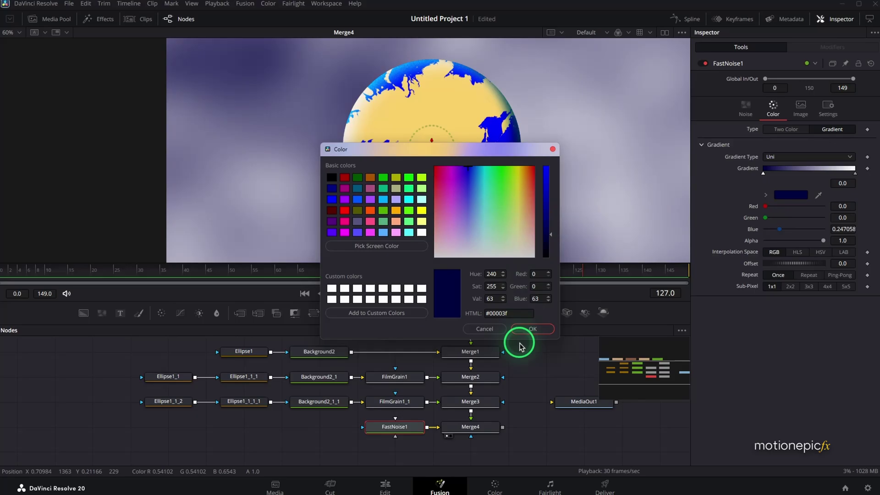
{"action": "left_click", "coordinate": [532, 329]}
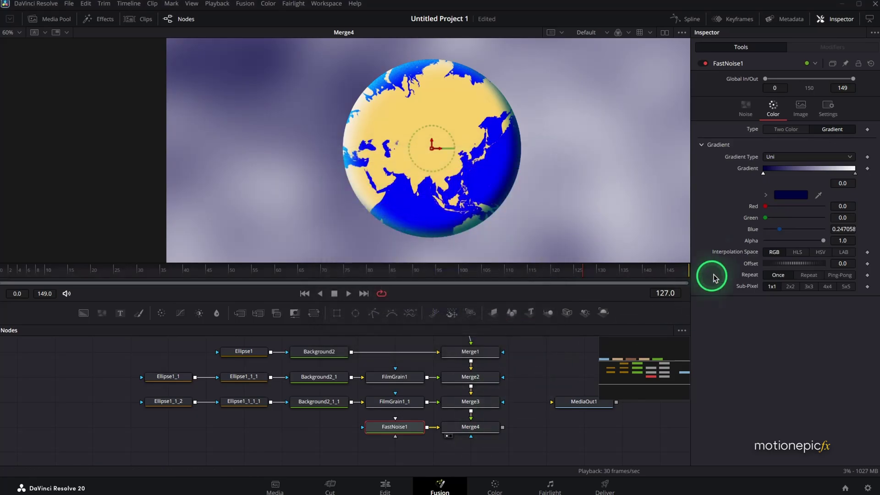
{"action": "left_click", "coordinate": [763, 180]}
{"action": "left_click_drag", "start_coordinate": [763, 175], "coordinate": [819, 172]}
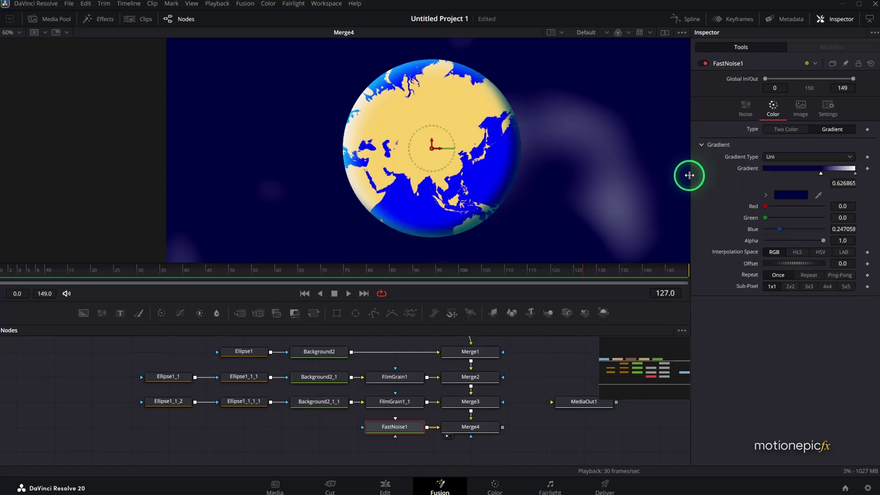
Set the FastNoise1 Scale to 100, keeping the original detail
{"action": "left_click", "coordinate": [745, 108]}
{"action": "left_click", "coordinate": [838, 197]}
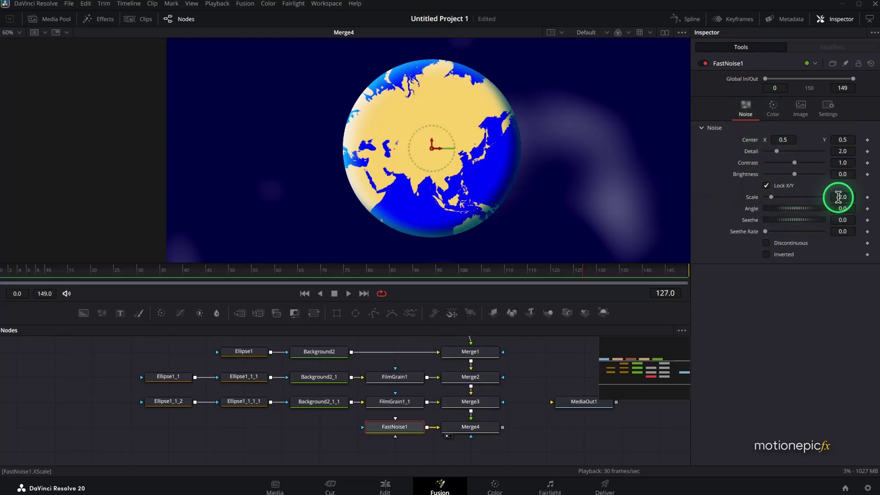
{"action": "type", "text": "10"}
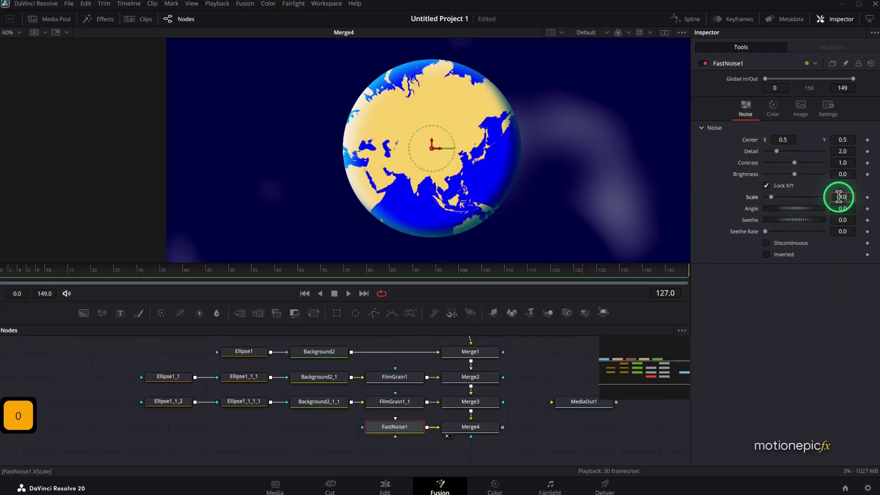
{"action": "key", "text": "Return"}
{"action": "left_click", "coordinate": [788, 160]}
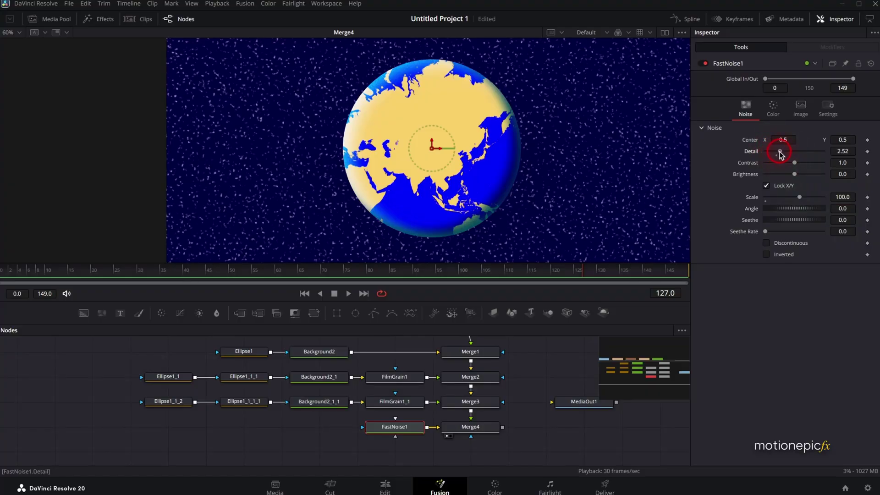
{"action": "left_click_drag", "start_coordinate": [816, 154], "coordinate": [793, 178]}
{"action": "key", "text": "ctrl+z"}
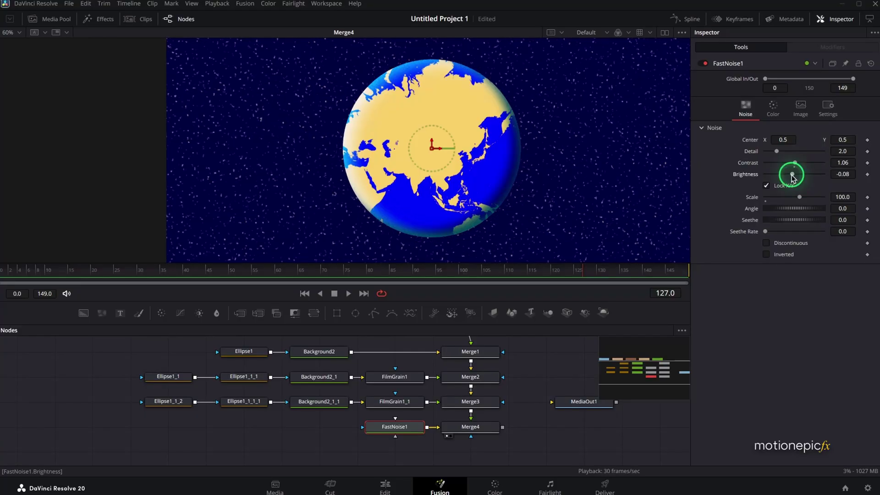
Move the white gradient stop right and lower noise Brightness to -0.34
{"action": "left_click", "coordinate": [773, 109]}
{"action": "left_click", "coordinate": [853, 171]}
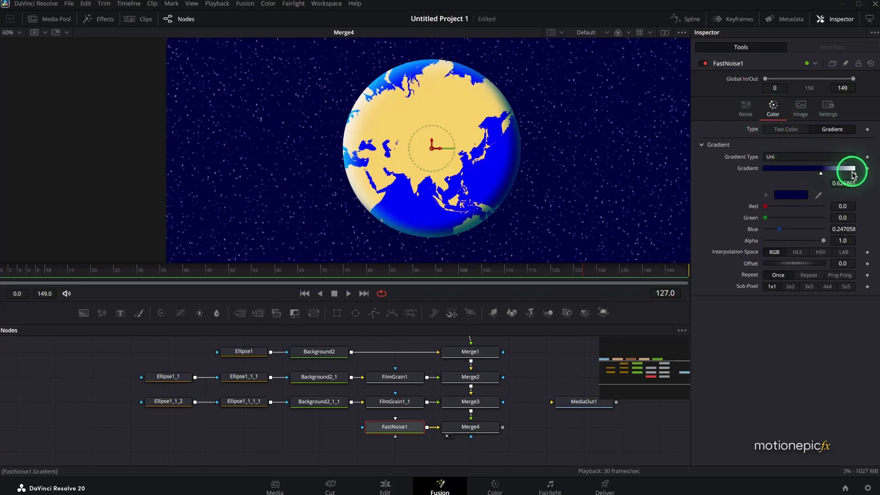
{"action": "left_click_drag", "start_coordinate": [856, 175], "coordinate": [851, 174]}
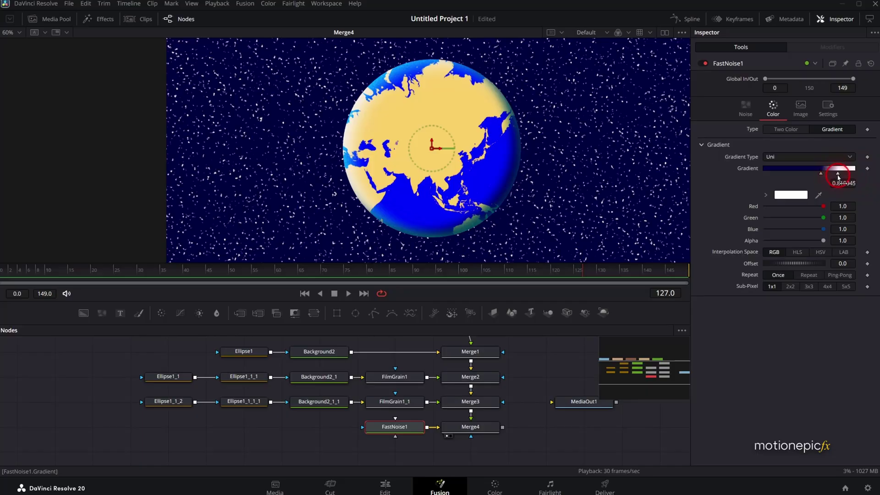
{"action": "left_click", "coordinate": [746, 110]}
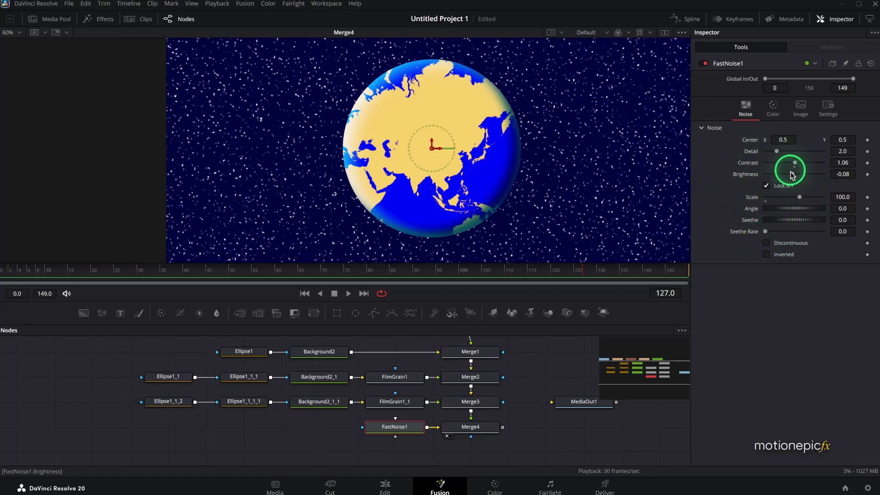
{"action": "left_click_drag", "start_coordinate": [793, 174], "coordinate": [783, 173]}
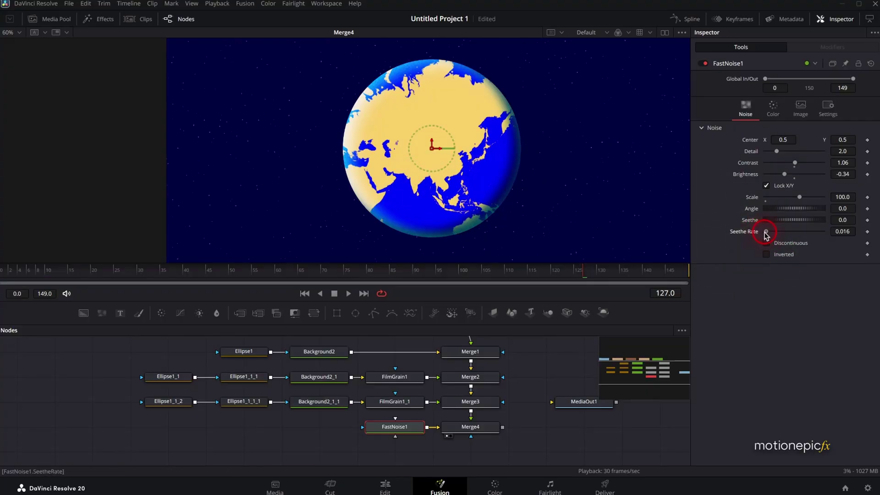
Preview the animation, then wire Merge4's output into MediaOut1
{"action": "key", "text": "space"}
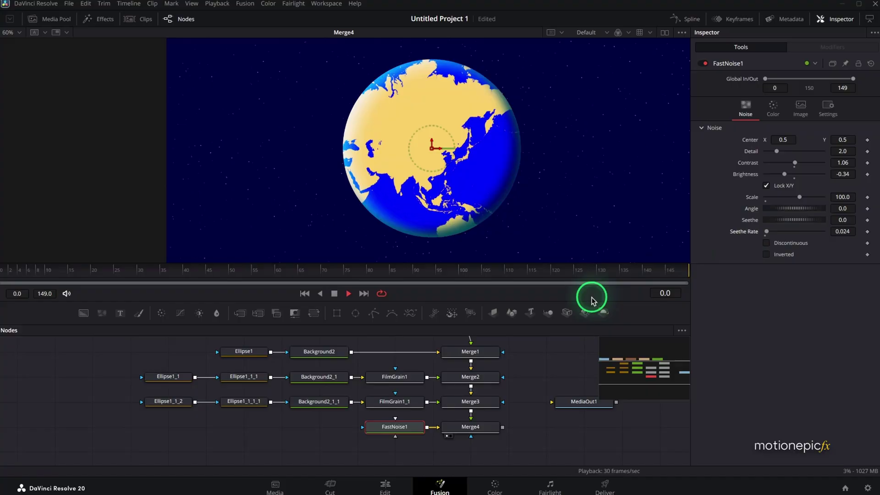
{"action": "scroll", "coordinate": [382, 136], "scroll_direction": "down", "scroll_amount": 3}
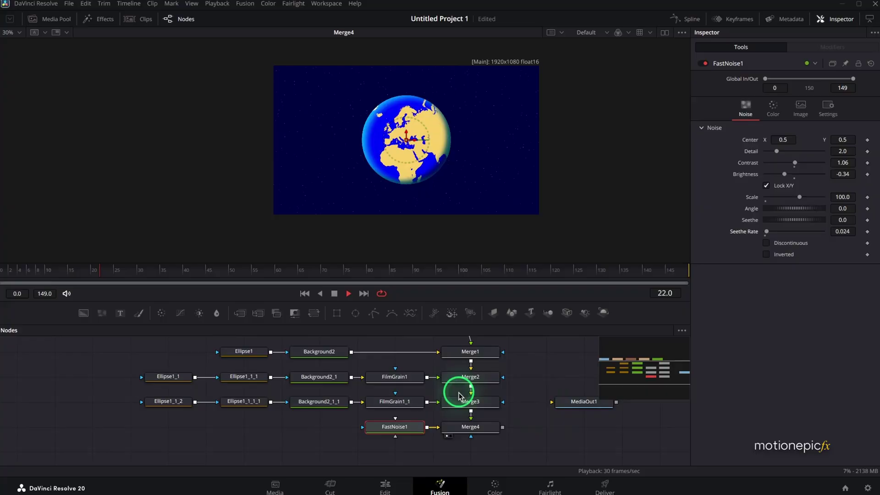
{"action": "key", "text": "space"}
{"action": "left_click_drag", "start_coordinate": [515, 432], "coordinate": [376, 422]}
{"action": "left_click_drag", "start_coordinate": [447, 394], "coordinate": [522, 418]}
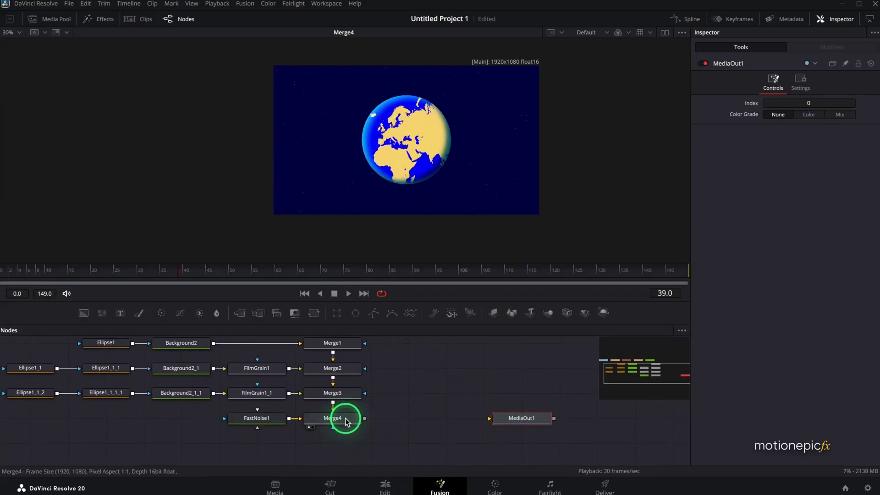
{"action": "left_click_drag", "start_coordinate": [365, 418], "coordinate": [511, 419]}
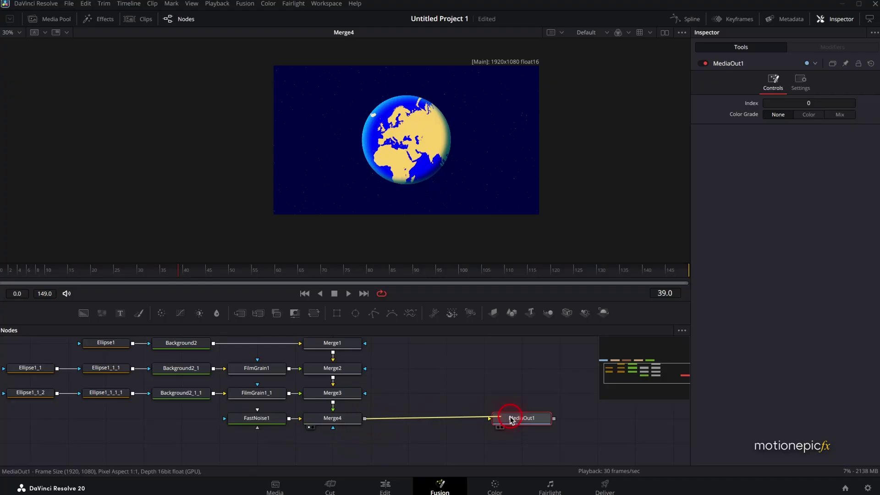
{"action": "left_click", "coordinate": [328, 423]}
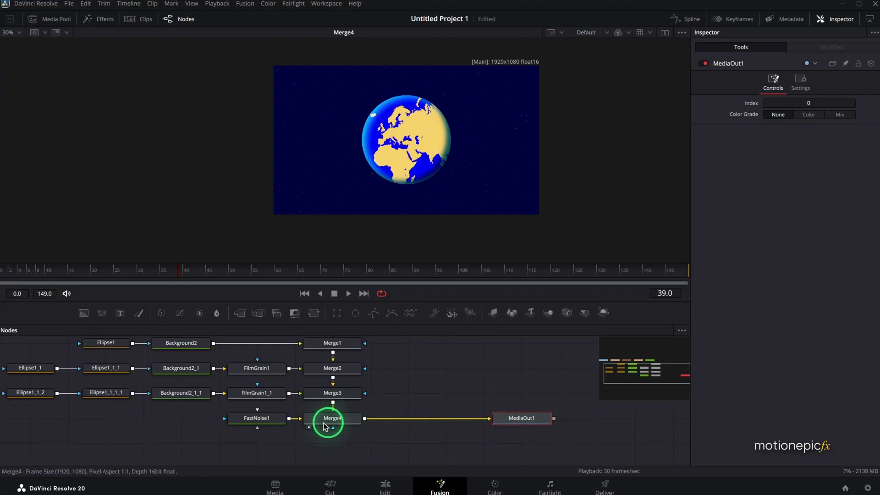
Insert a StopMotion node between Merge4 and MediaOut1
{"action": "key", "text": "shift+space"}
{"action": "type", "text": "film"}
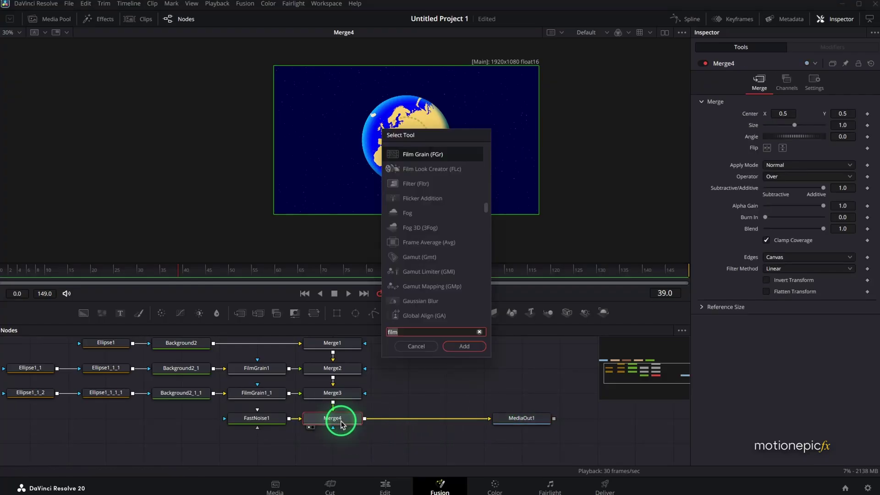
{"action": "key", "text": "BackSpace"}
{"action": "key", "text": "BackSpace"}
{"action": "key", "text": "BackSpace"}
{"action": "key", "text": "BackSpace"}
{"action": "type", "text": "stop"}
{"action": "key", "text": "Return"}
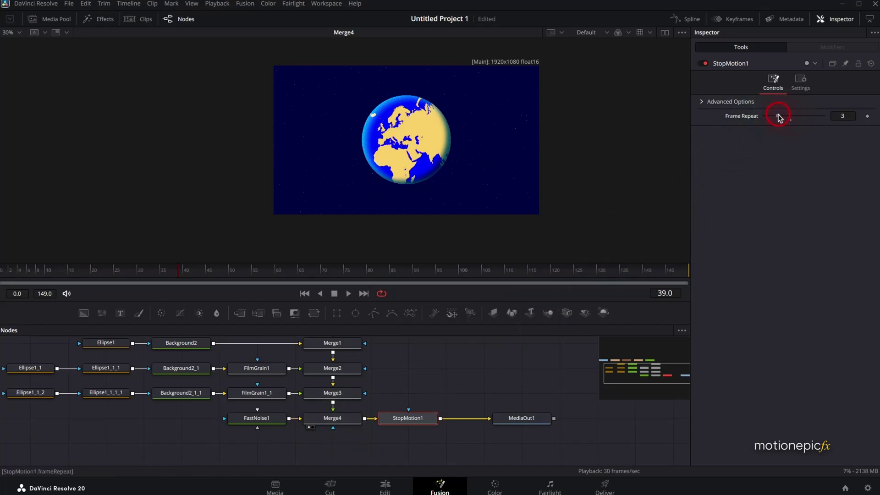
Show MediaOut1 in the viewer and play the choppy rotation to review it
{"action": "key", "text": "space"}
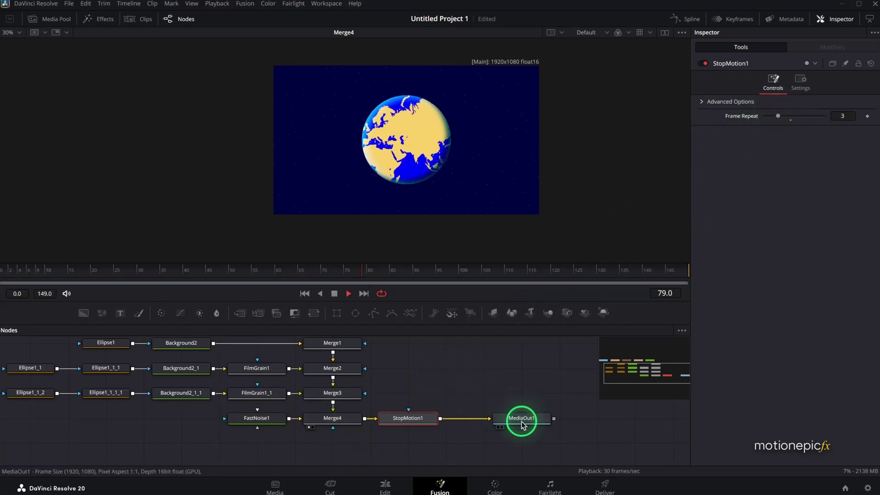
{"action": "left_click_drag", "start_coordinate": [522, 424], "coordinate": [436, 161]}
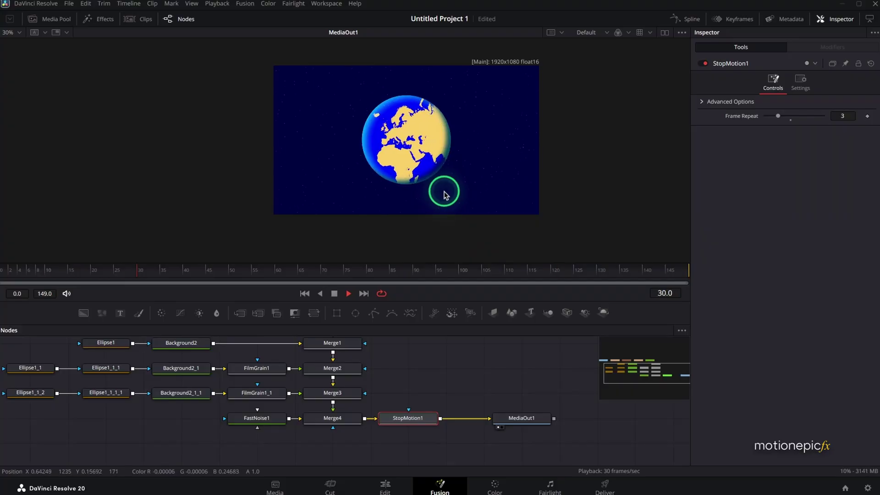
{"action": "key", "text": "space"}
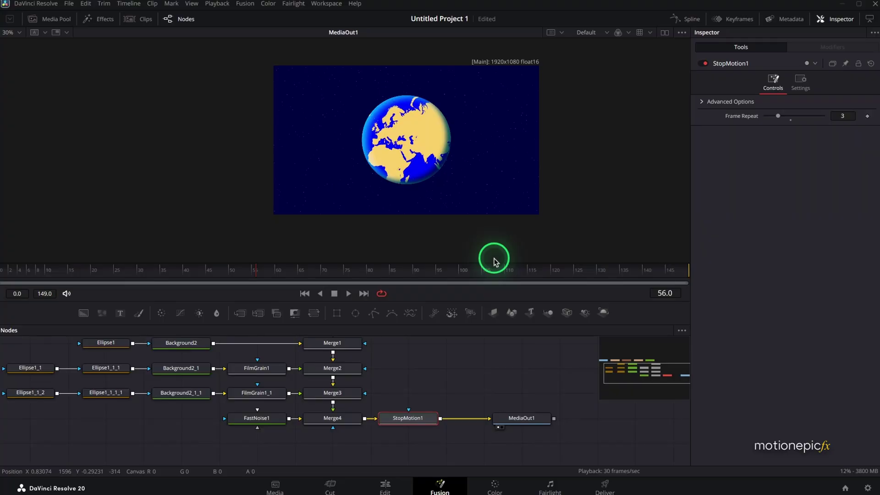
{"action": "key", "text": "space"}
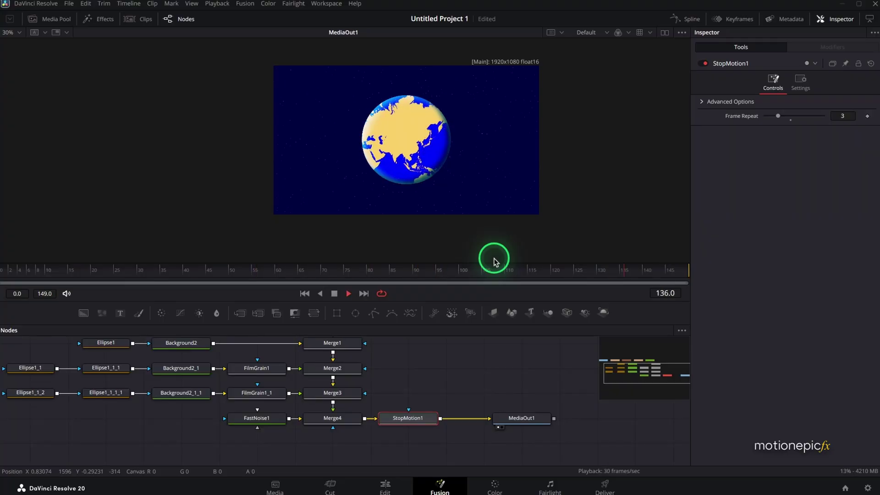
{"action": "key", "text": "space"}
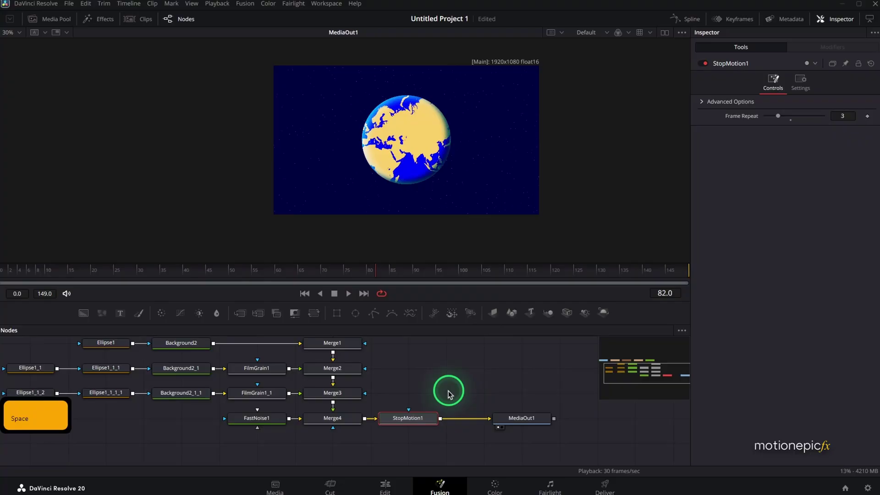
Make room and add a Transform node (xf) after Merge3, feeding Merge4
{"action": "left_click_drag", "start_coordinate": [526, 422], "coordinate": [522, 447]}
{"action": "left_click", "coordinate": [343, 399]}
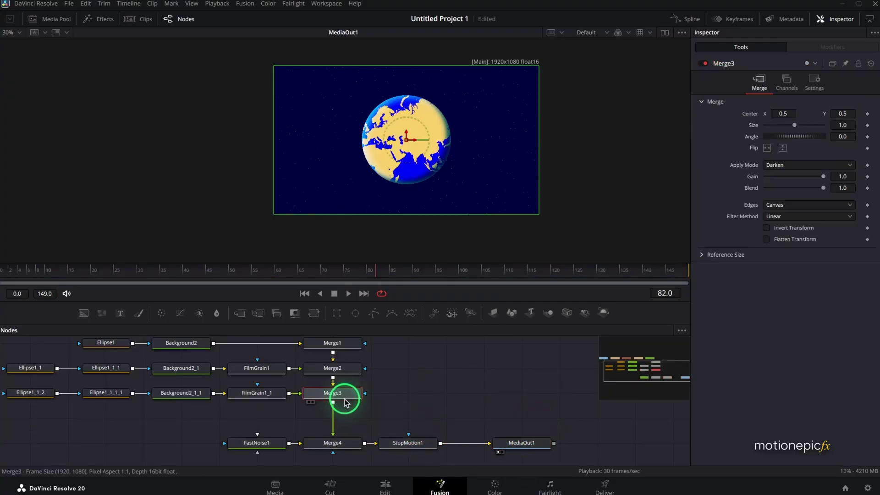
{"action": "key", "text": "shift+space"}
{"action": "type", "text": "xf"}
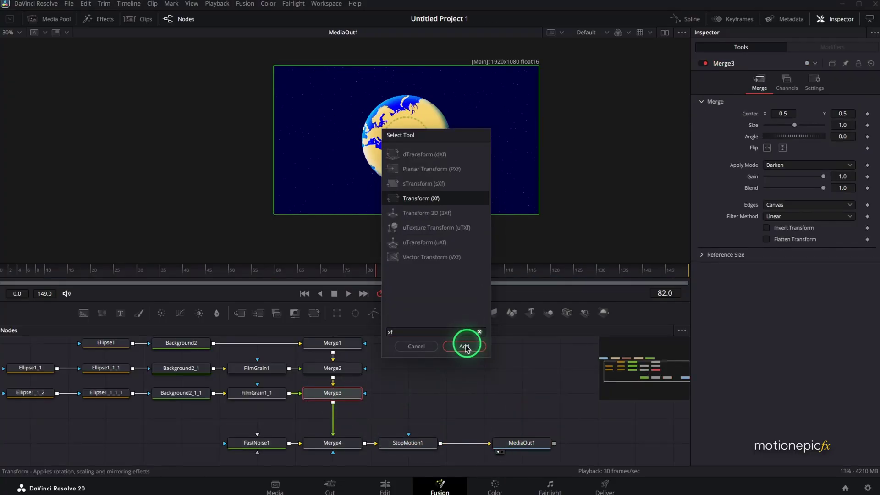
{"action": "left_click", "coordinate": [465, 346]}
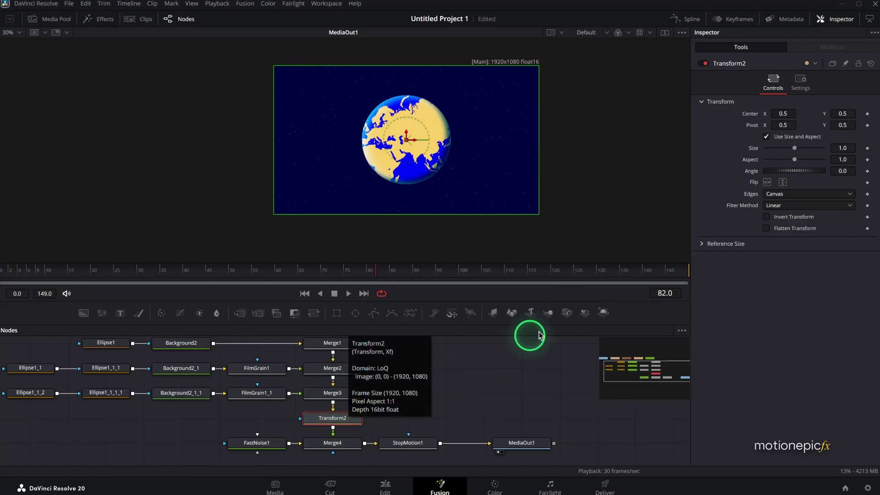
{"action": "right_click", "coordinate": [754, 153]}
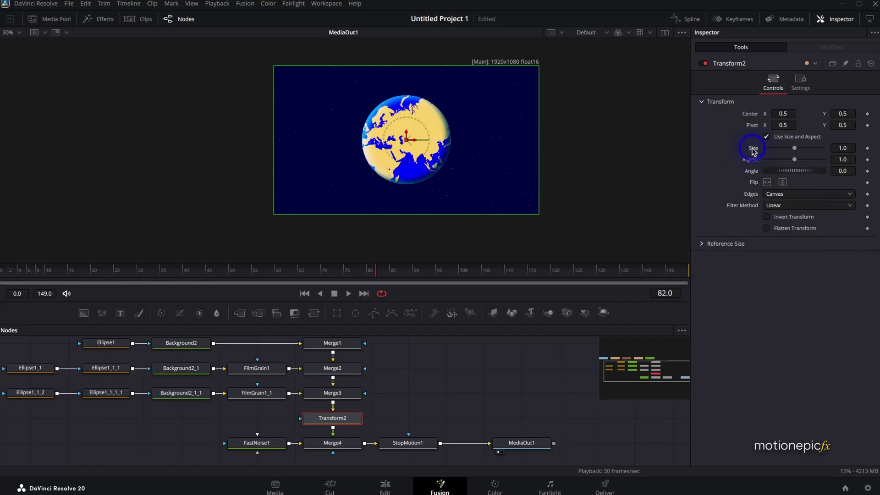
Drive Transform2's Size with Anim Curves using Easing and Elastic ease-out, then preview
{"action": "right_click", "coordinate": [752, 149]}
{"action": "mouse_move", "coordinate": [777, 186]}
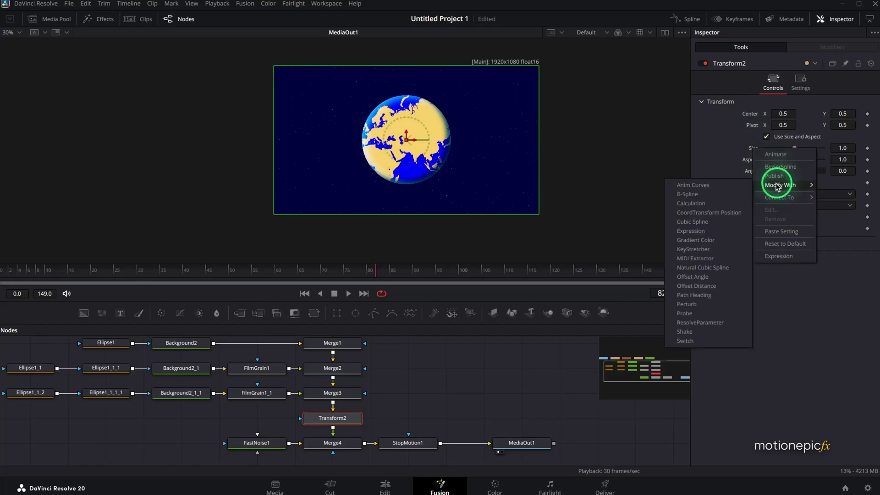
{"action": "left_click", "coordinate": [733, 185]}
{"action": "left_click", "coordinate": [834, 48]}
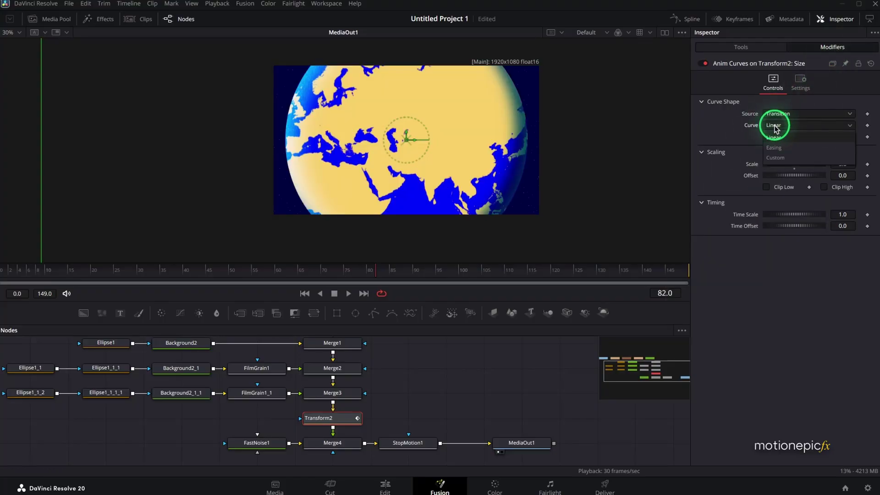
{"action": "left_click", "coordinate": [775, 148]}
{"action": "left_click", "coordinate": [842, 137]}
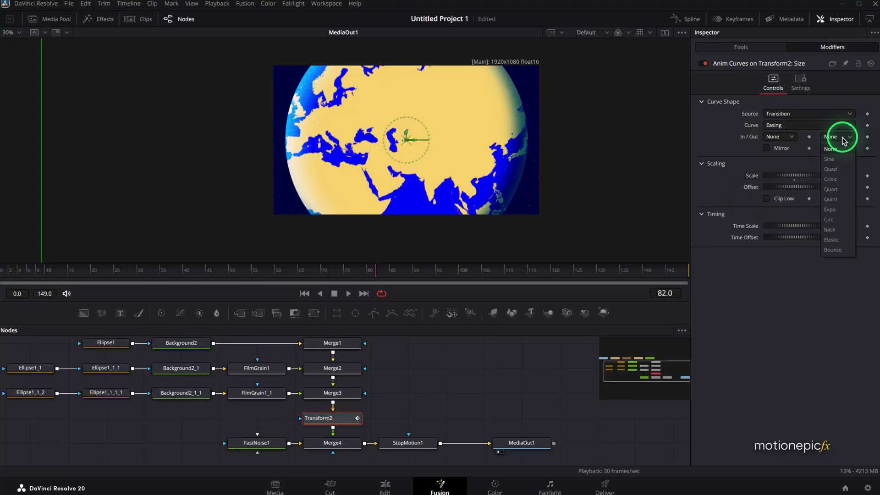
{"action": "left_click", "coordinate": [837, 240]}
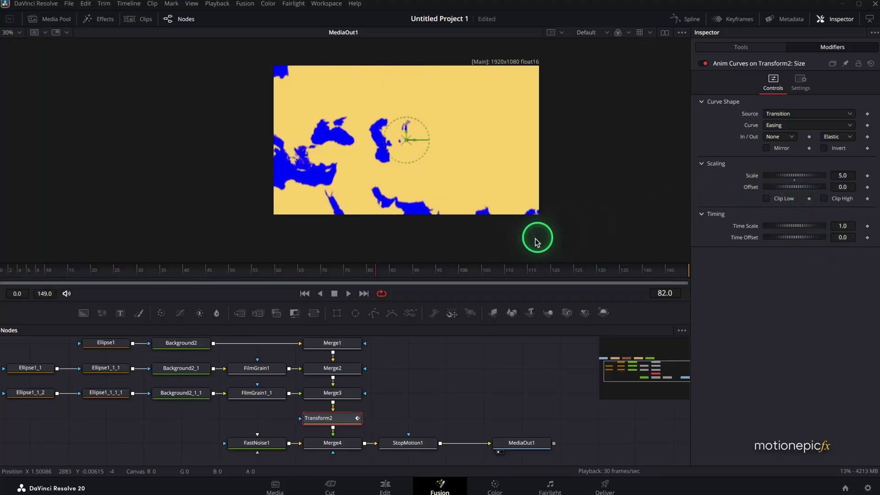
{"action": "left_click", "coordinate": [305, 294]}
{"action": "left_click", "coordinate": [475, 374]}
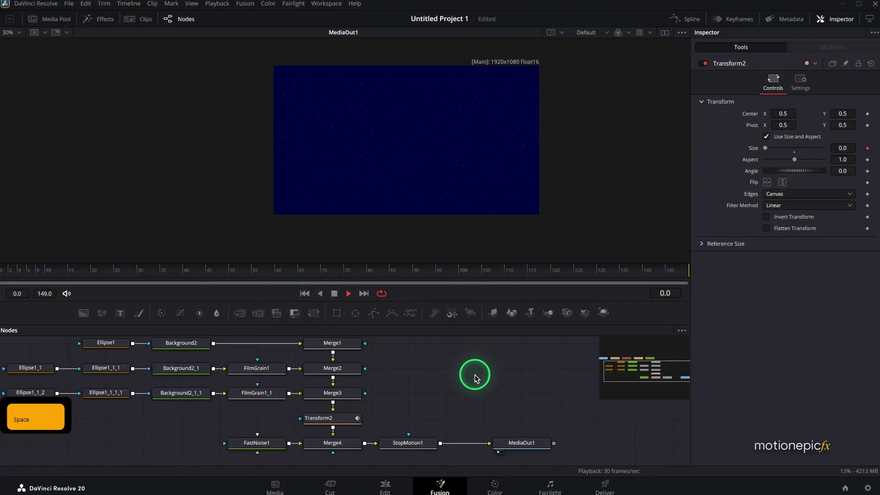
{"action": "key", "text": "space"}
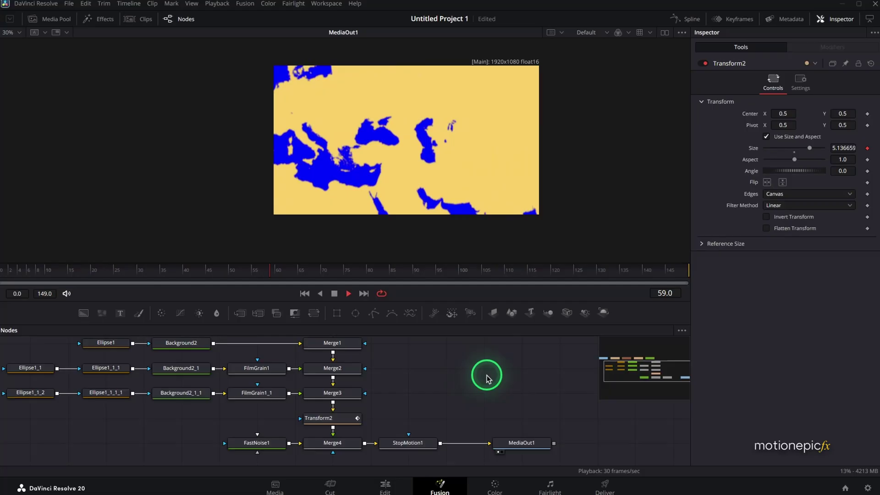
{"action": "key", "text": "space"}
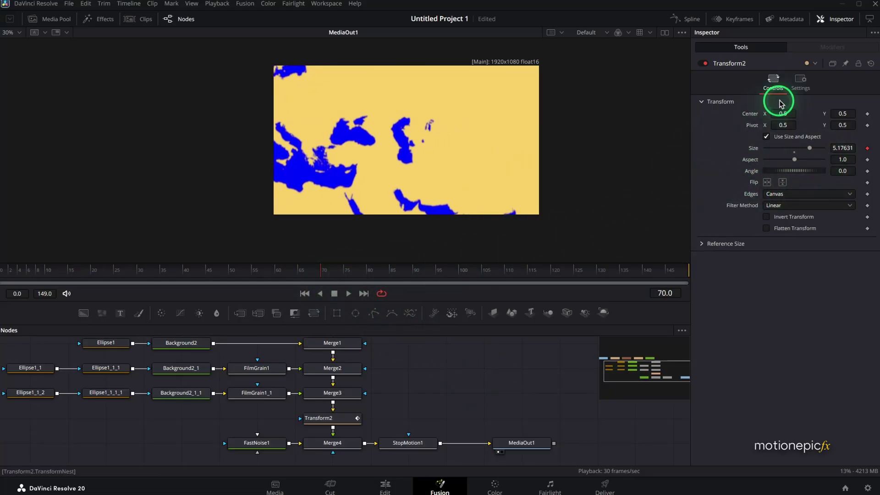
Set the Anim Curves Scale to 0.739 and replay from the first frame
{"action": "left_click", "coordinate": [356, 419]}
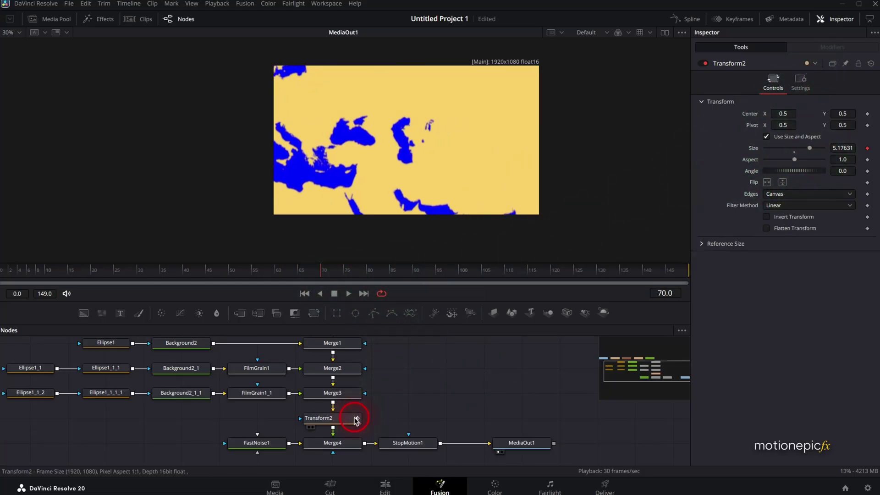
{"action": "left_click", "coordinate": [824, 47]}
{"action": "left_click_drag", "start_coordinate": [801, 178], "coordinate": [742, 173]}
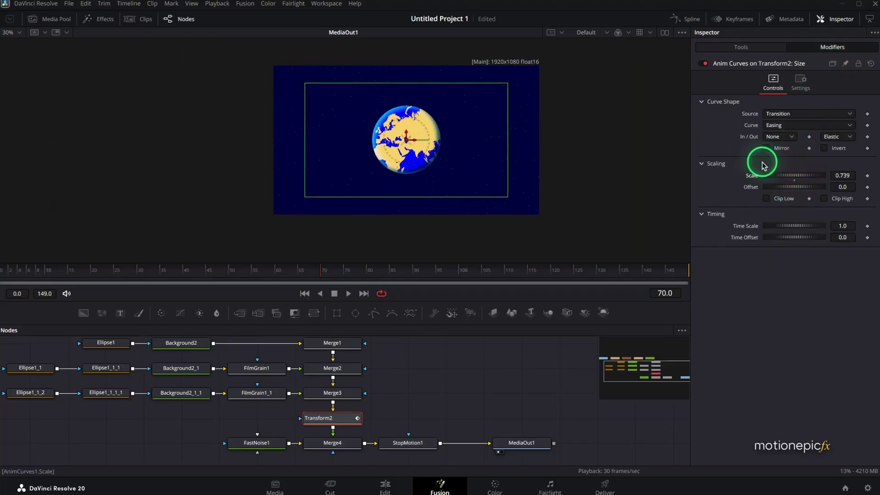
{"action": "left_click", "coordinate": [304, 293]}
{"action": "key", "text": "space"}
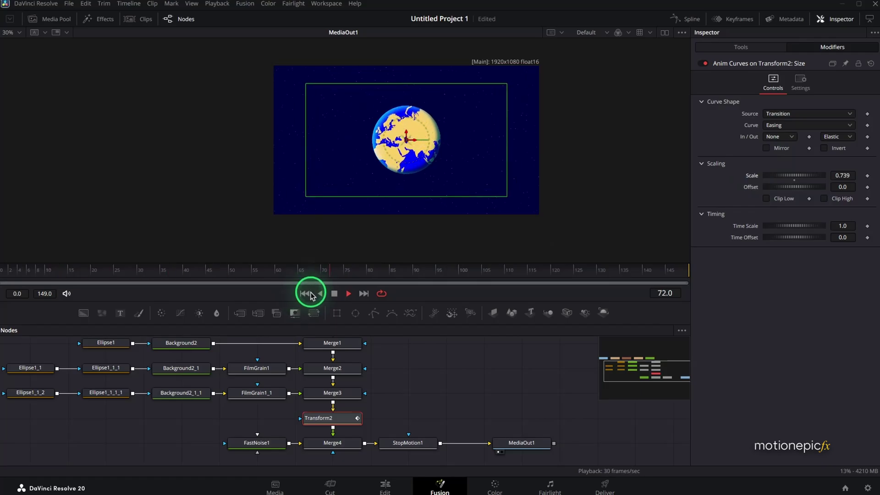
{"action": "left_click", "coordinate": [306, 294]}
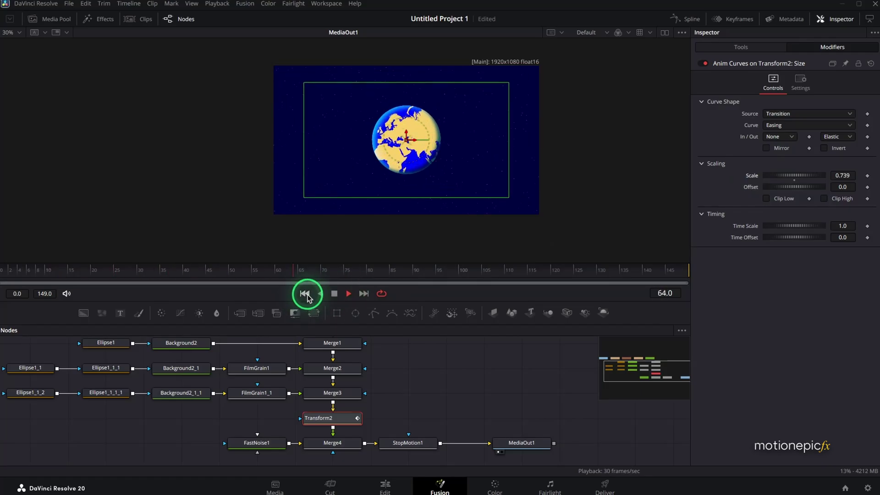
{"action": "left_click", "coordinate": [428, 140]}
{"action": "key", "text": "space"}
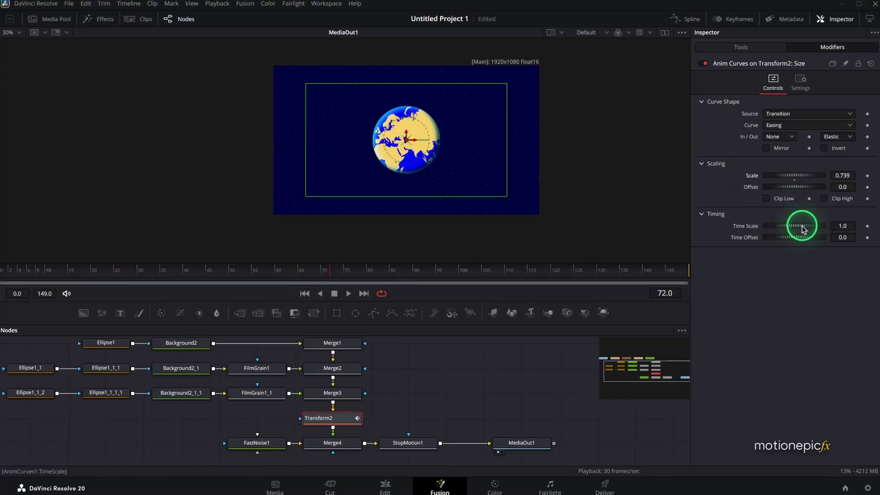
Raise the Time Scale to 2.297 and replay the bounce-in from the start
{"action": "left_click_drag", "start_coordinate": [803, 230], "coordinate": [828, 229]}
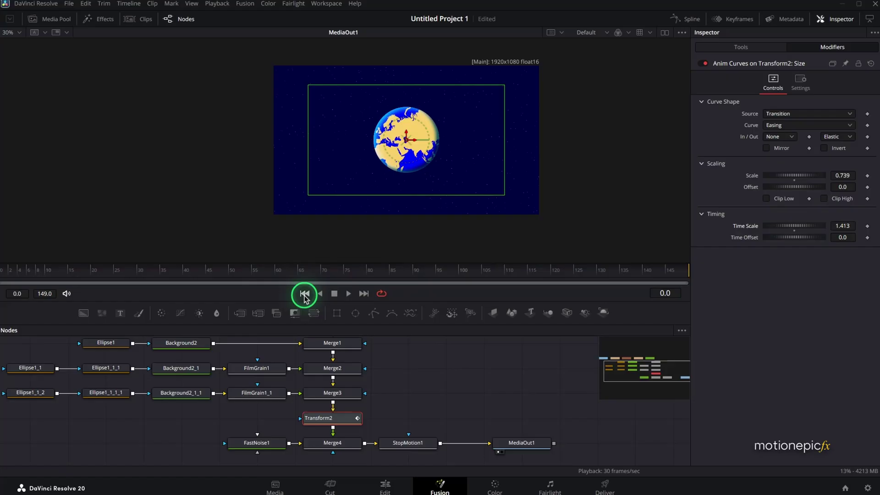
{"action": "key", "text": "space"}
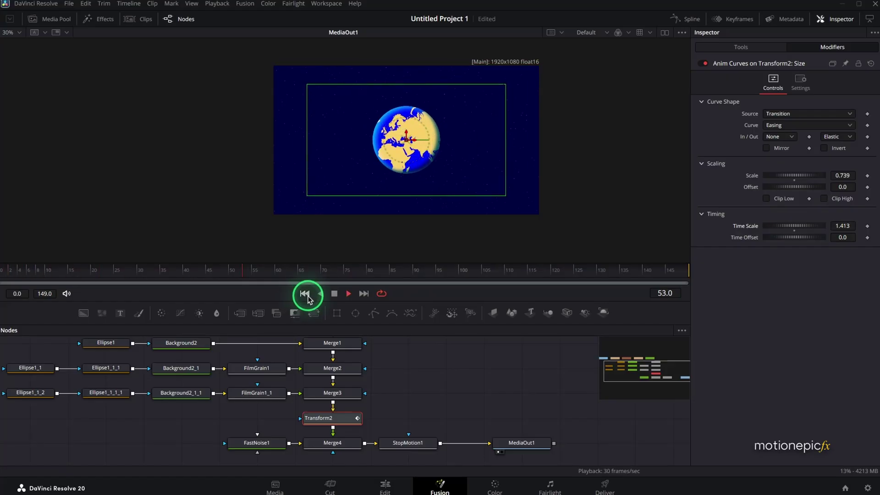
{"action": "key", "text": "space"}
{"action": "left_click_drag", "start_coordinate": [791, 231], "coordinate": [840, 230]}
{"action": "left_click", "coordinate": [305, 294]}
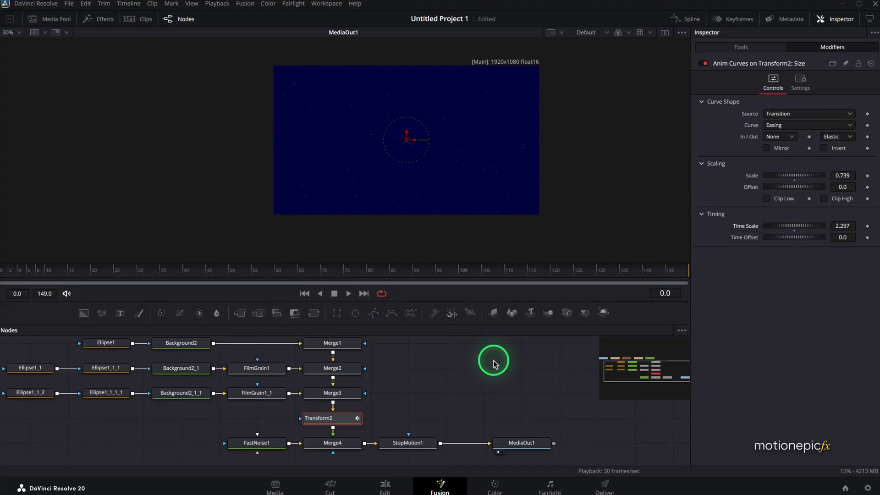
{"action": "key", "text": "space"}
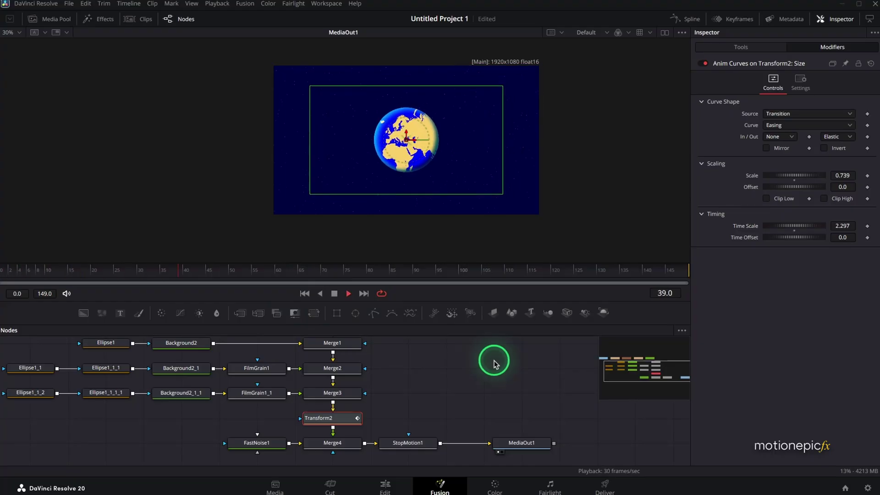
{"action": "left_click", "coordinate": [305, 294]}
{"action": "left_click", "coordinate": [457, 364]}
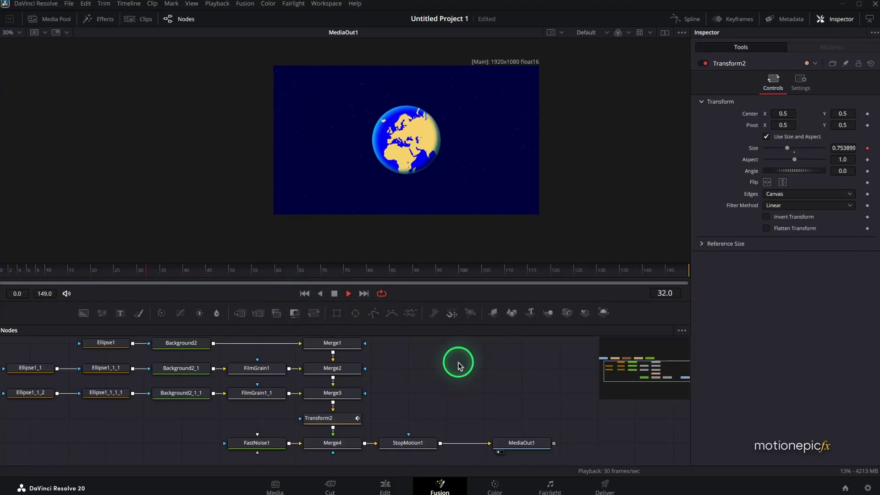